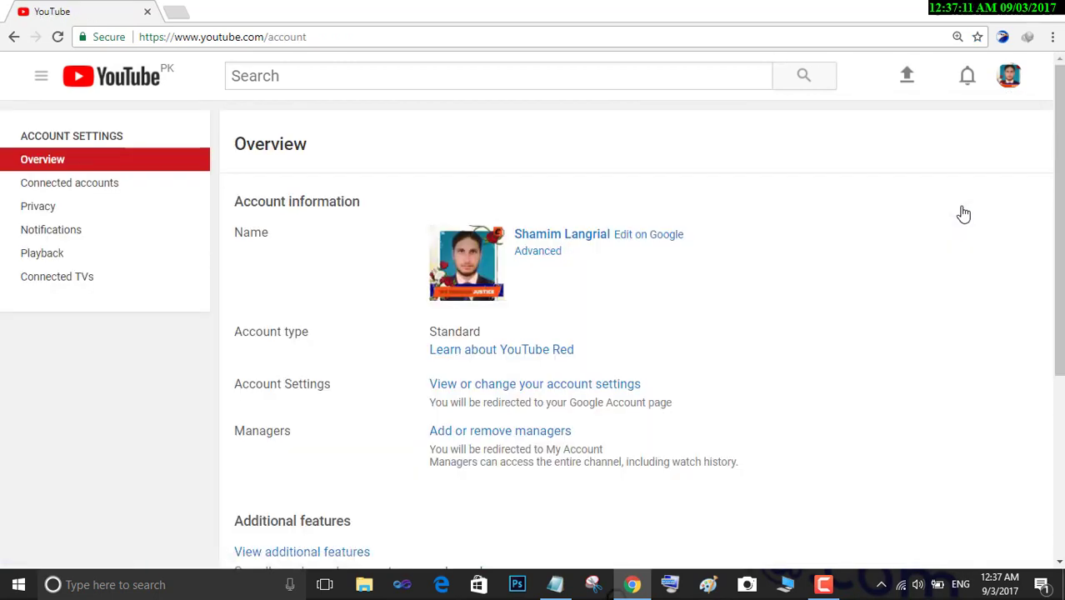
- Open the Google profile name editor with 'Edit on Google' next to the account name
left_click(642, 239)
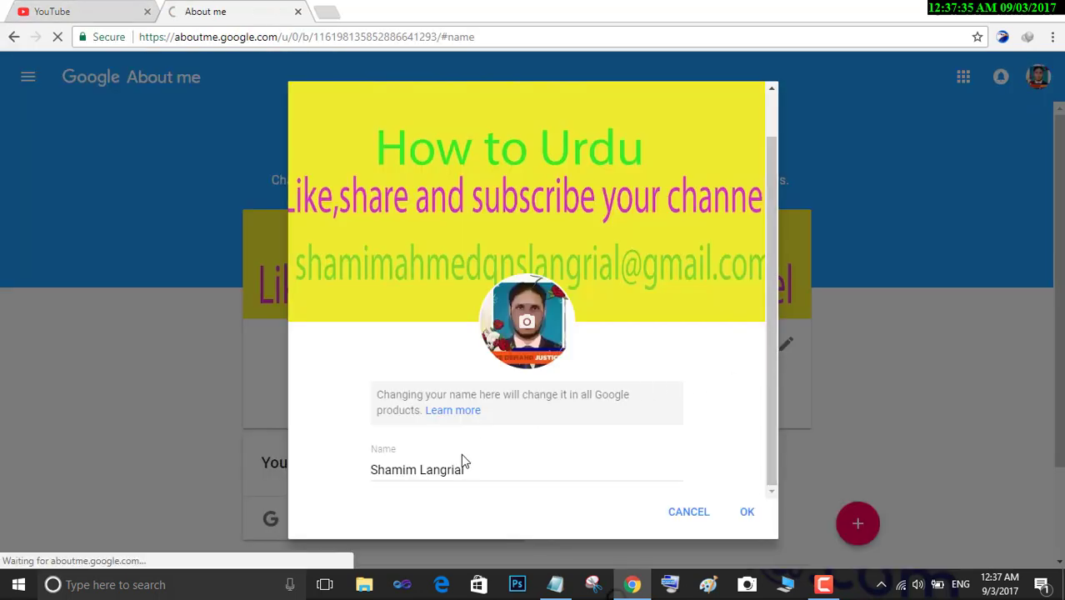
- Start renaming the profile to 'pak', then cancel so the original name stays
left_click(475, 471)
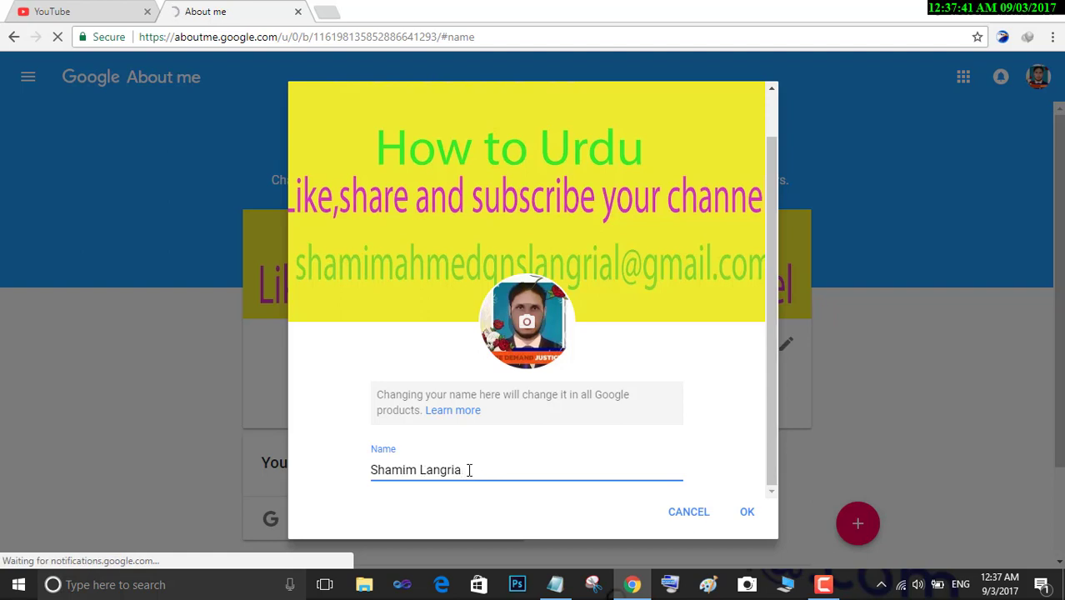
key("BackSpace")
key("BackSpace")
key("BackSpace")
key("BackSpace")
key("BackSpace")
key("BackSpace")
key("BackSpace")
key("BackSpace")
key("BackSpace")
key("BackSpace")
key("BackSpace")
key("BackSpace")
key("BackSpace")
key("BackSpace")
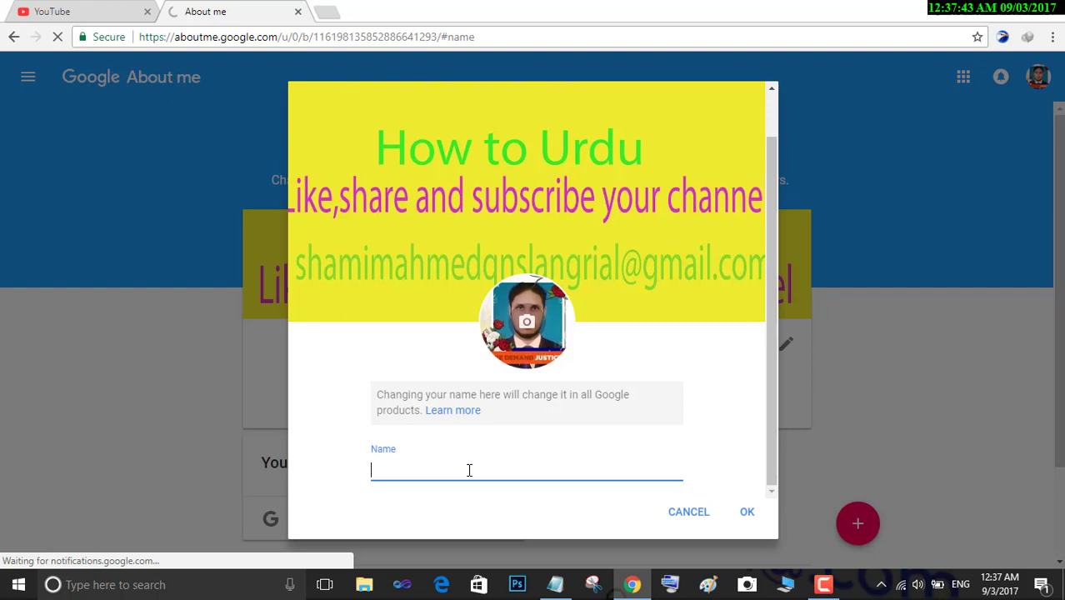
type("pak tv")
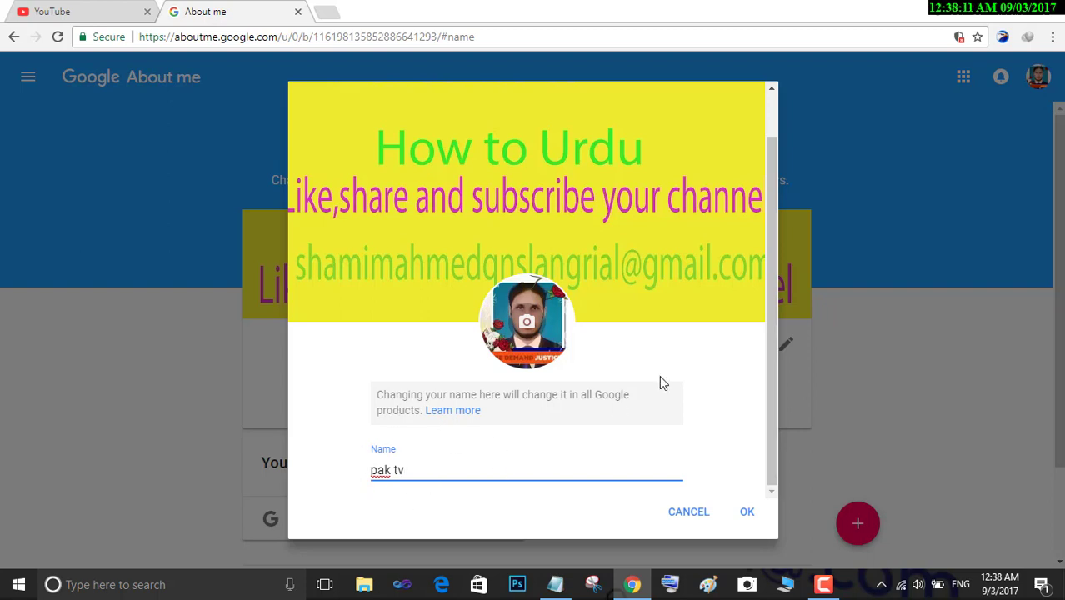
left_click(689, 513)
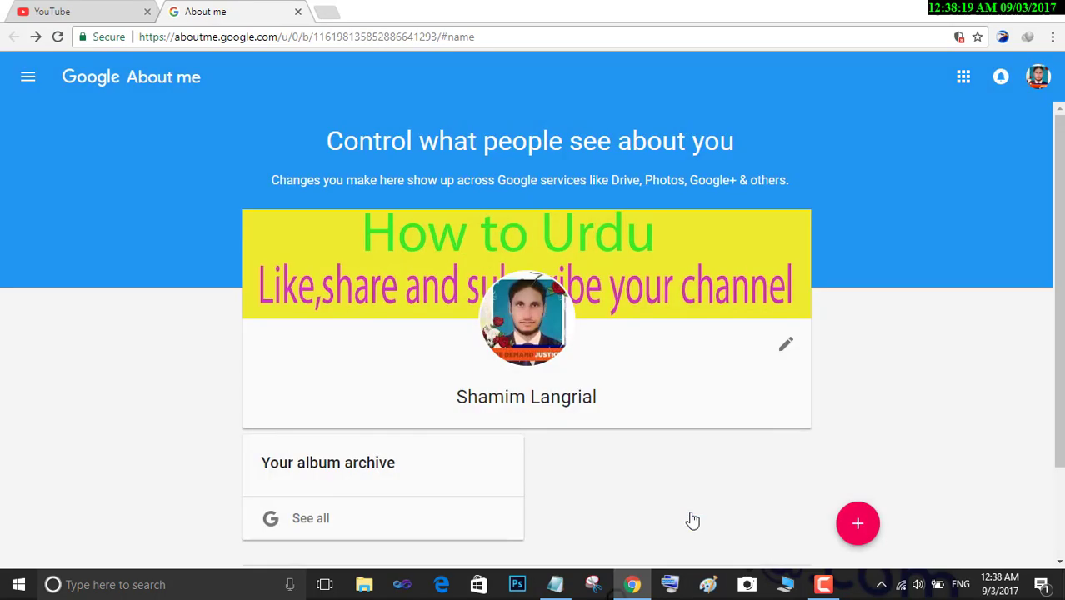
- Search the web for 'creat a googl page' in a new Chrome tab
left_click(326, 12)
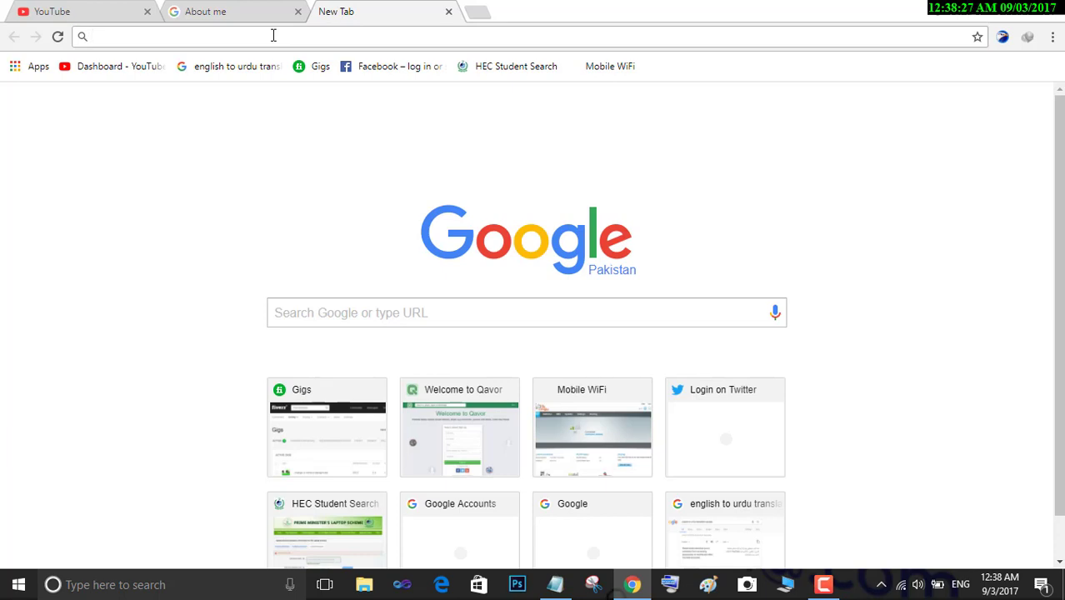
type("cre")
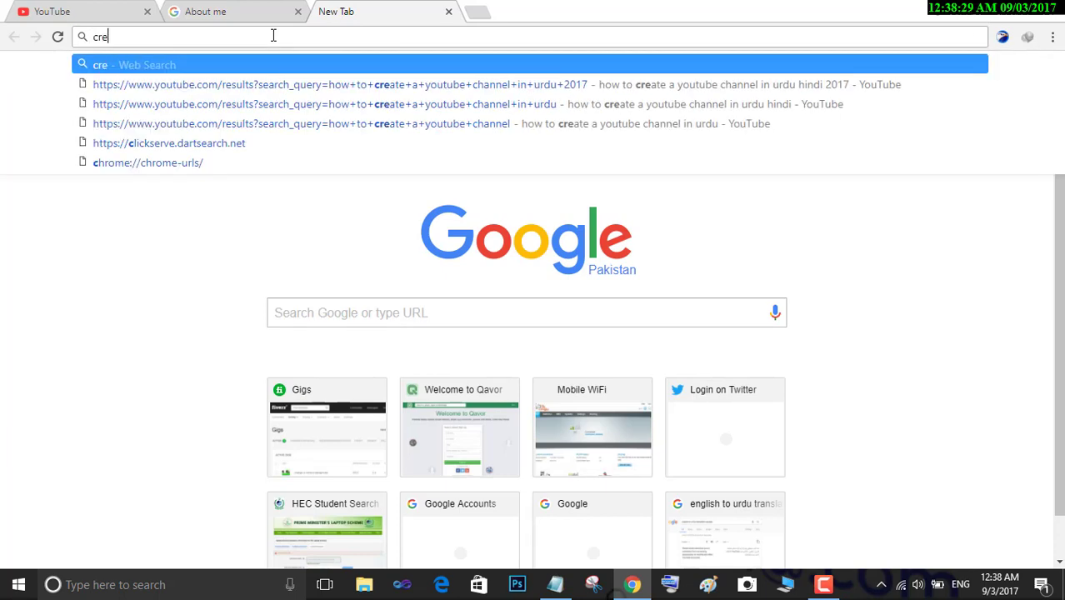
type("at a")
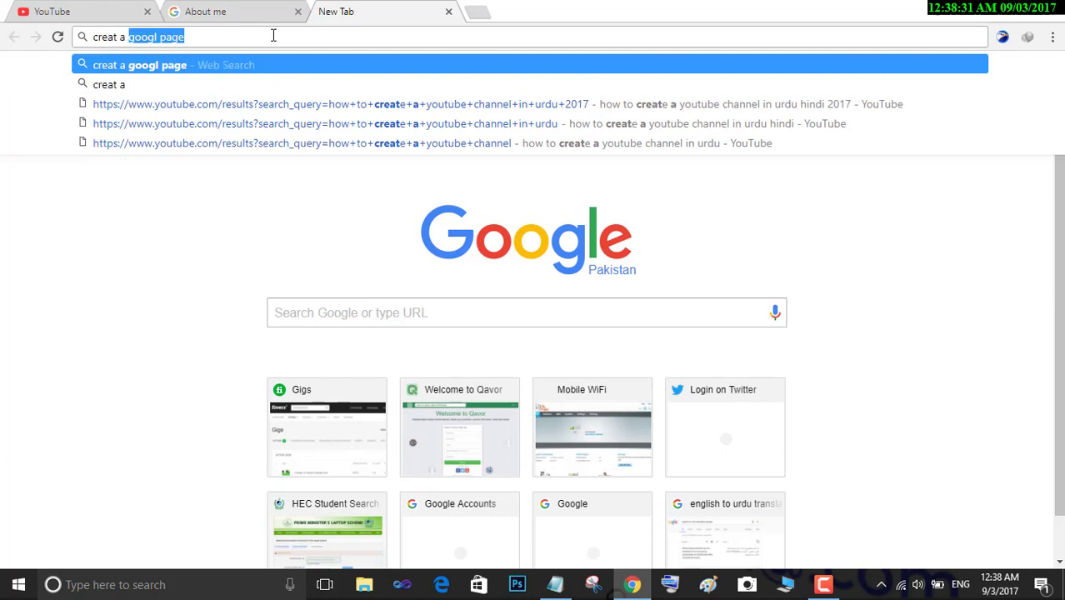
key("Right")
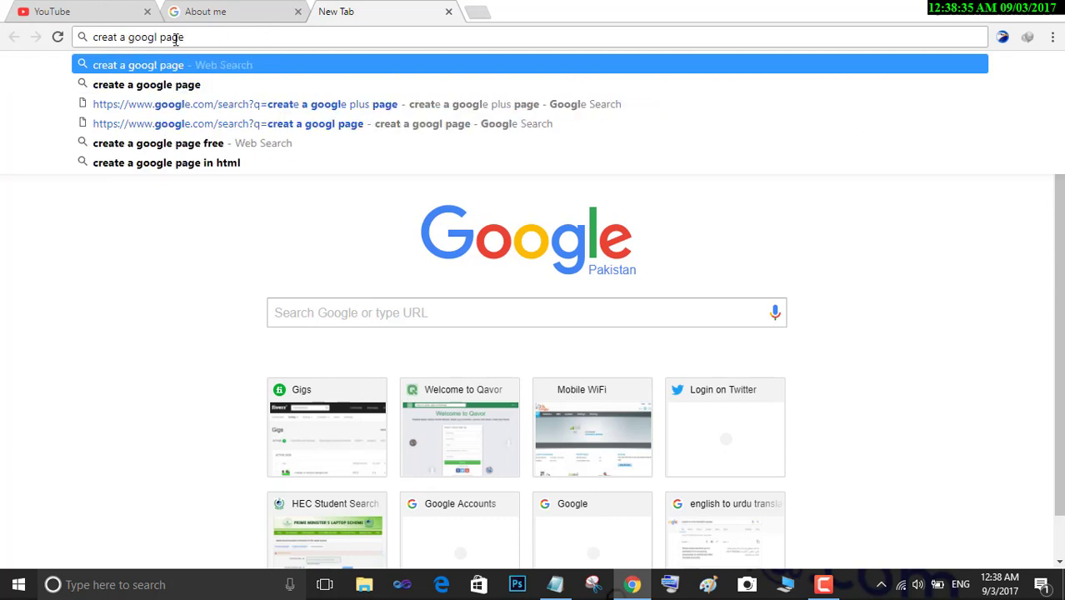
key("Return")
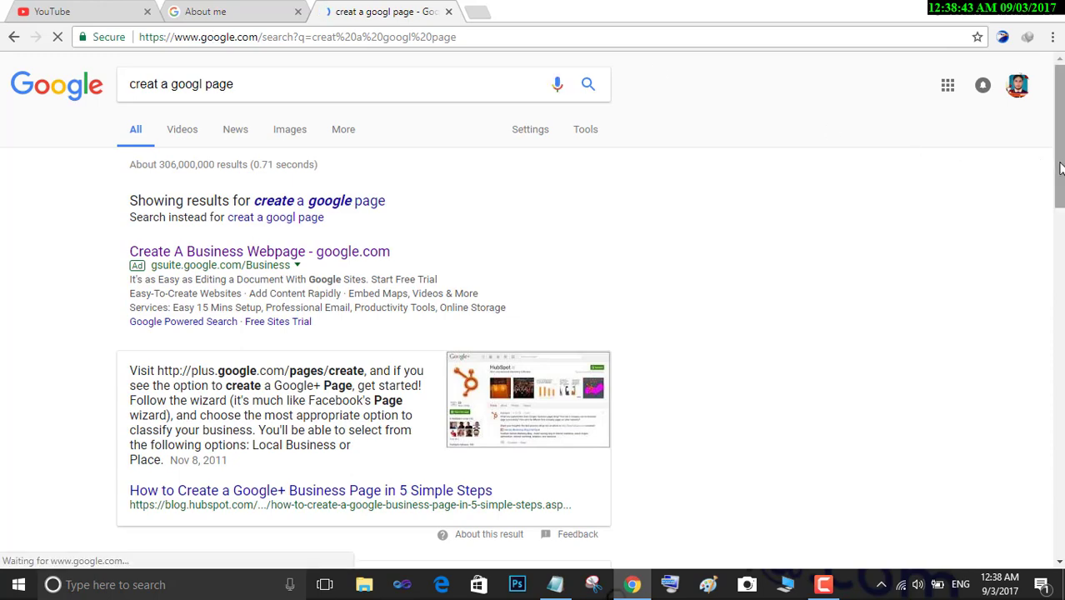
- Open the 'Create a Google+ Page - Google My Business' search result
left_click_drag(1060, 168, 1058, 344)
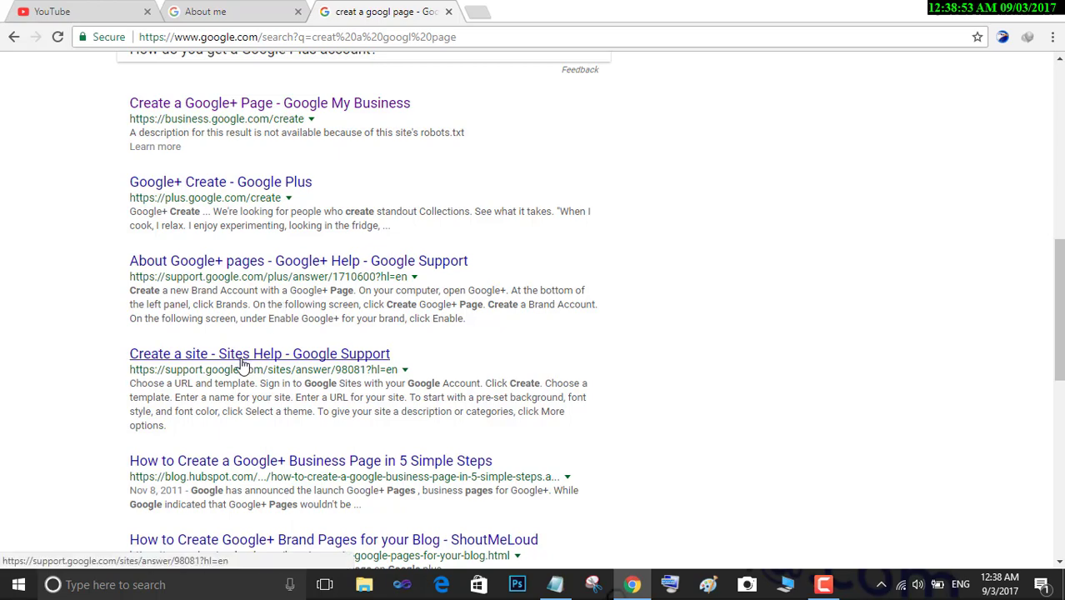
left_click_drag(1058, 273, 1058, 242)
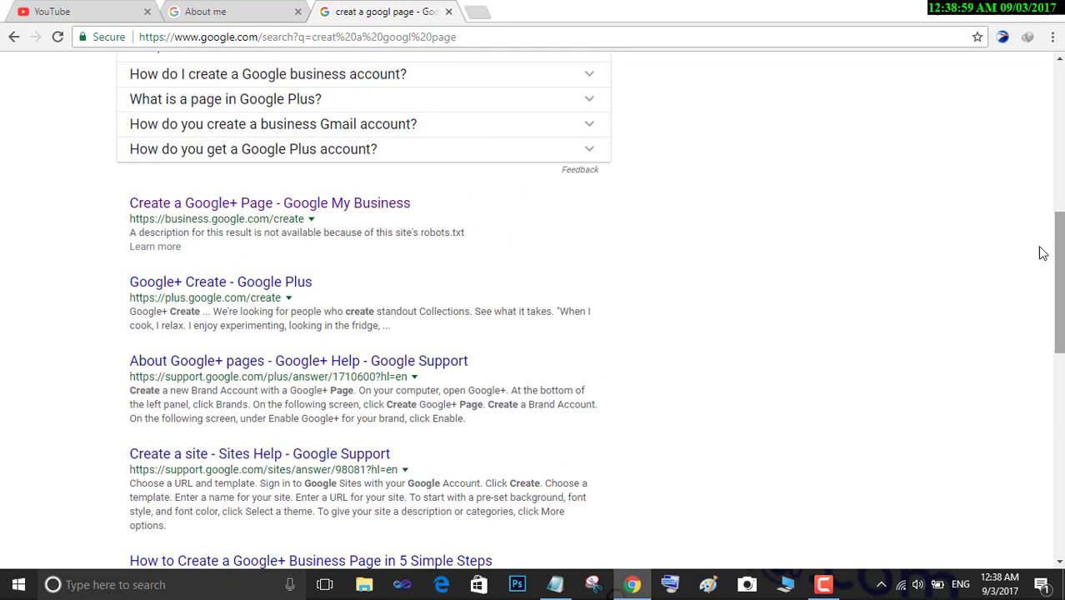
left_click(298, 208)
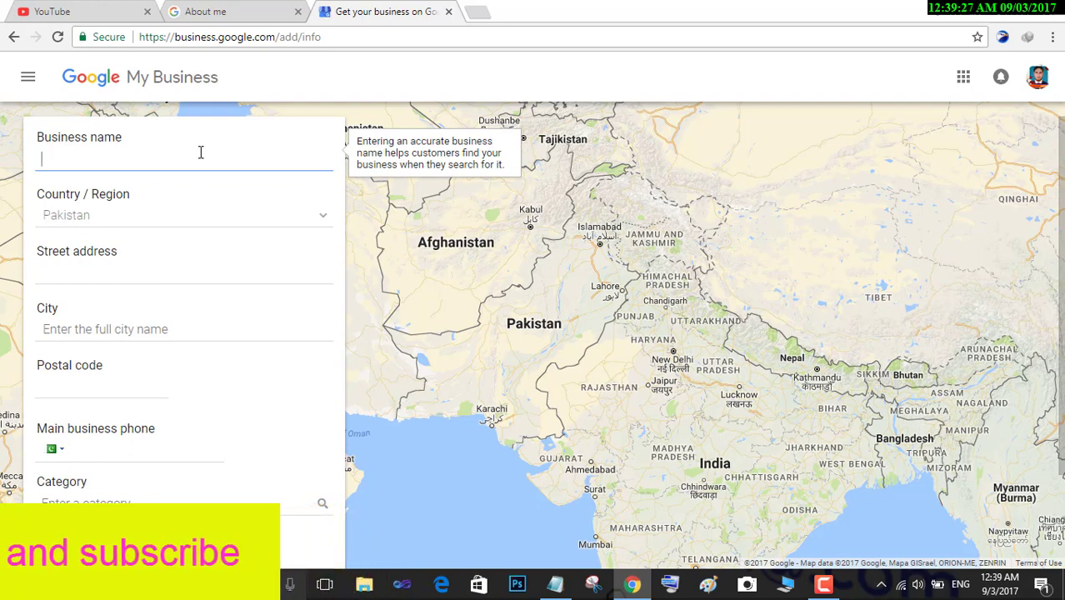
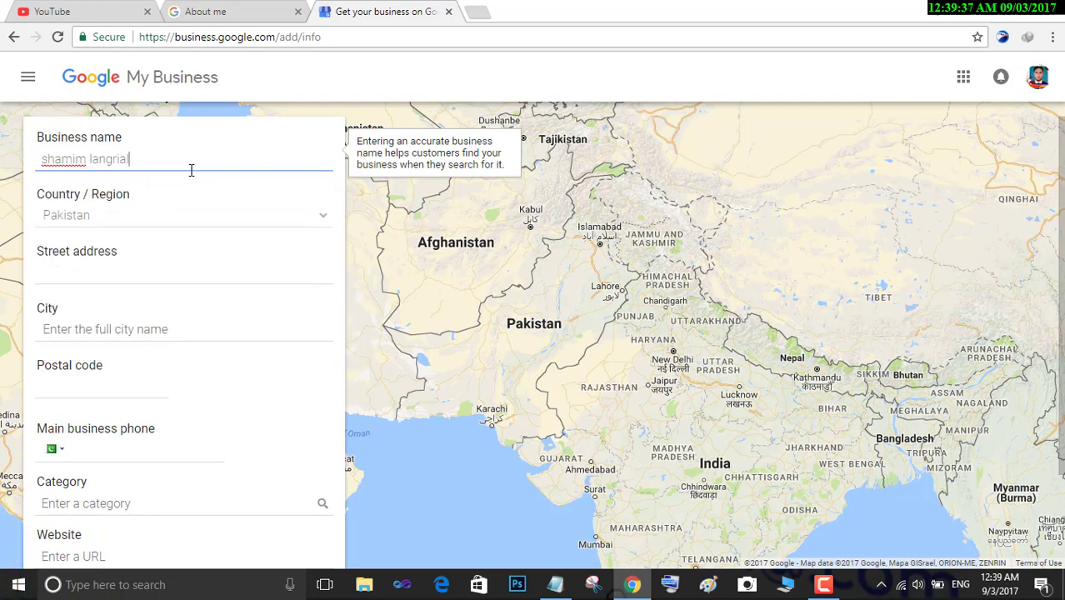
- Enter the business name, street address and city 'bawalna', then open a new tab for the postal code
left_click(125, 275)
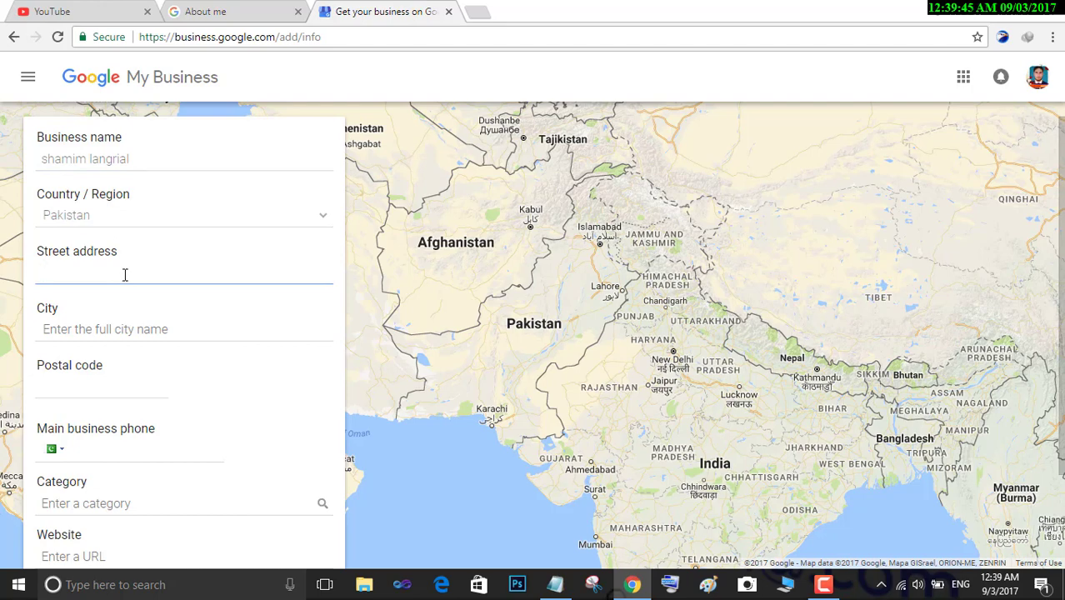
type("ba")
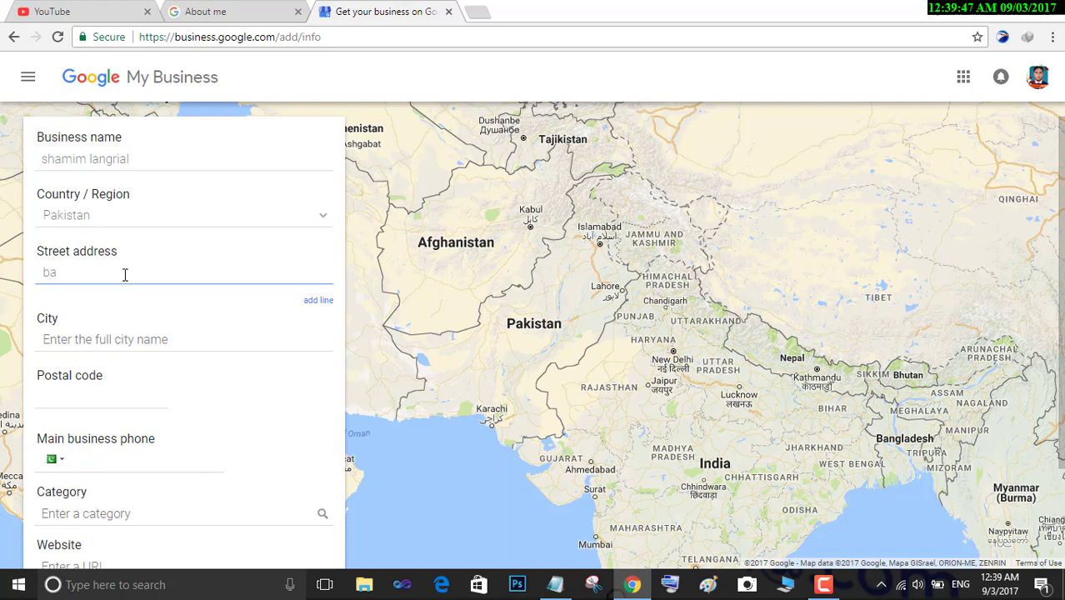
type("walnager")
left_click(157, 336)
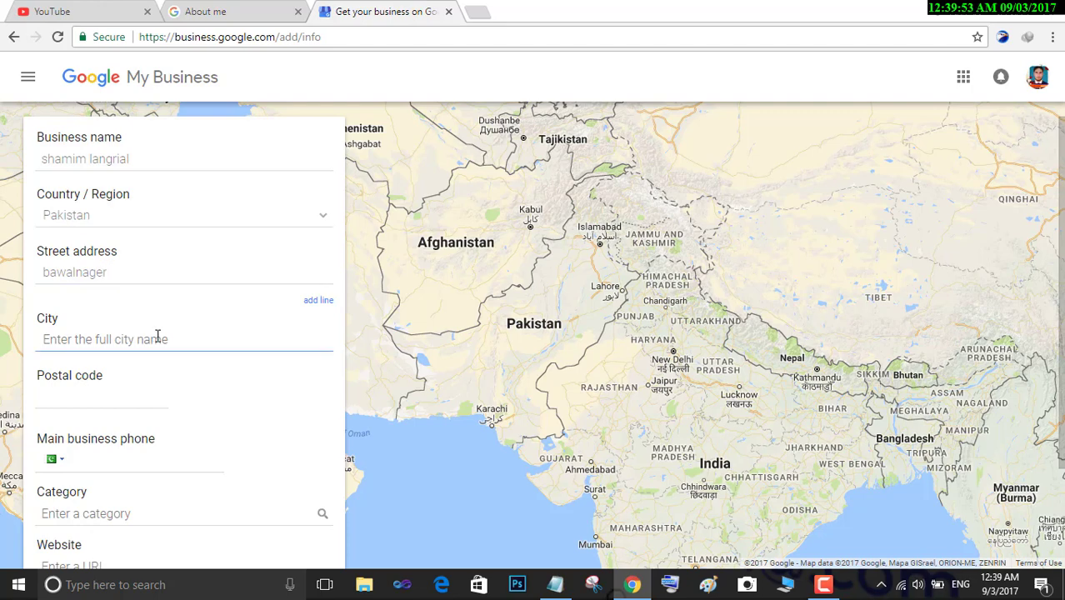
type("ba")
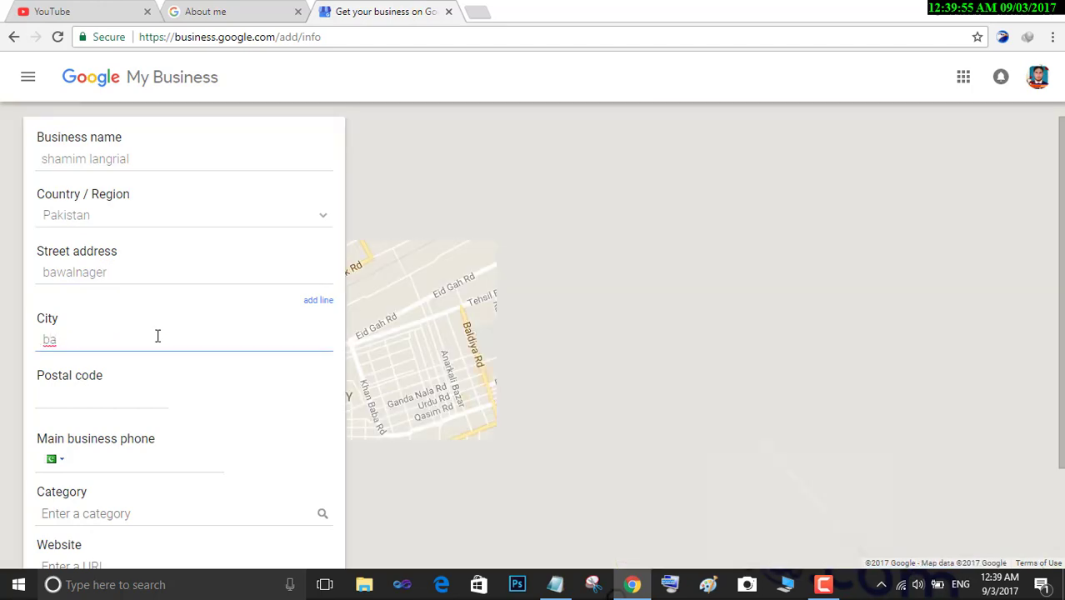
type("waln")
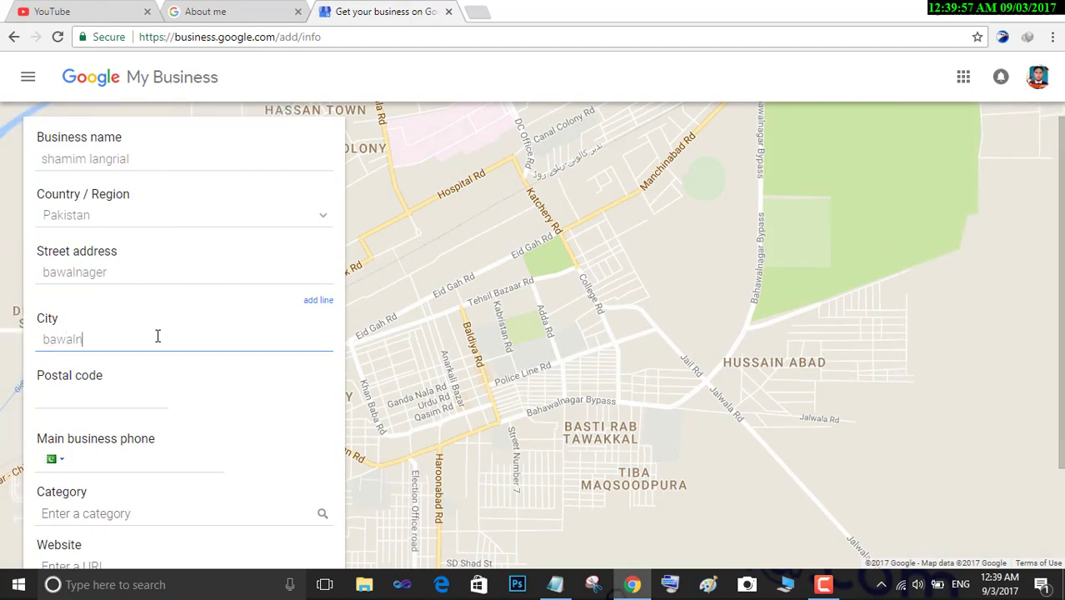
type("ager")
left_click(144, 400)
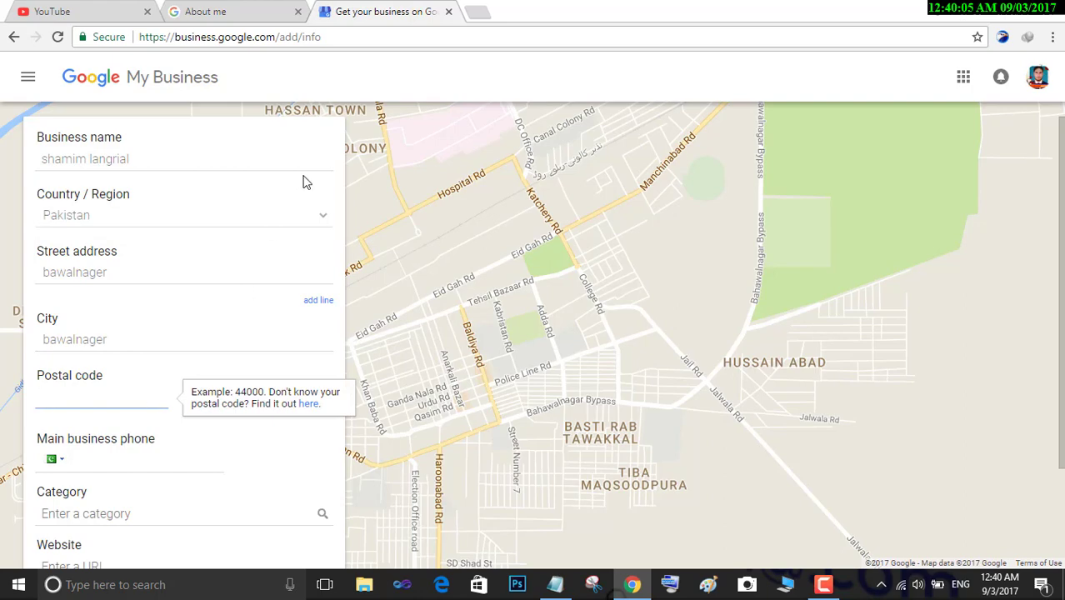
left_click(477, 11)
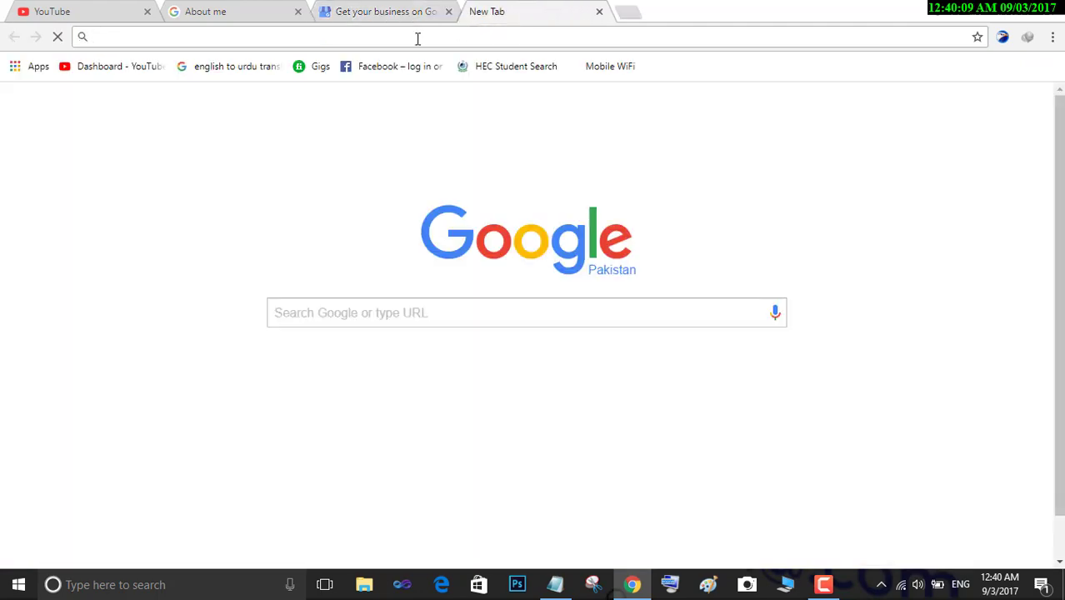
- Search Yahoo for 'postl cod bahawalnager' and highlight the postal code 62300
type("post")
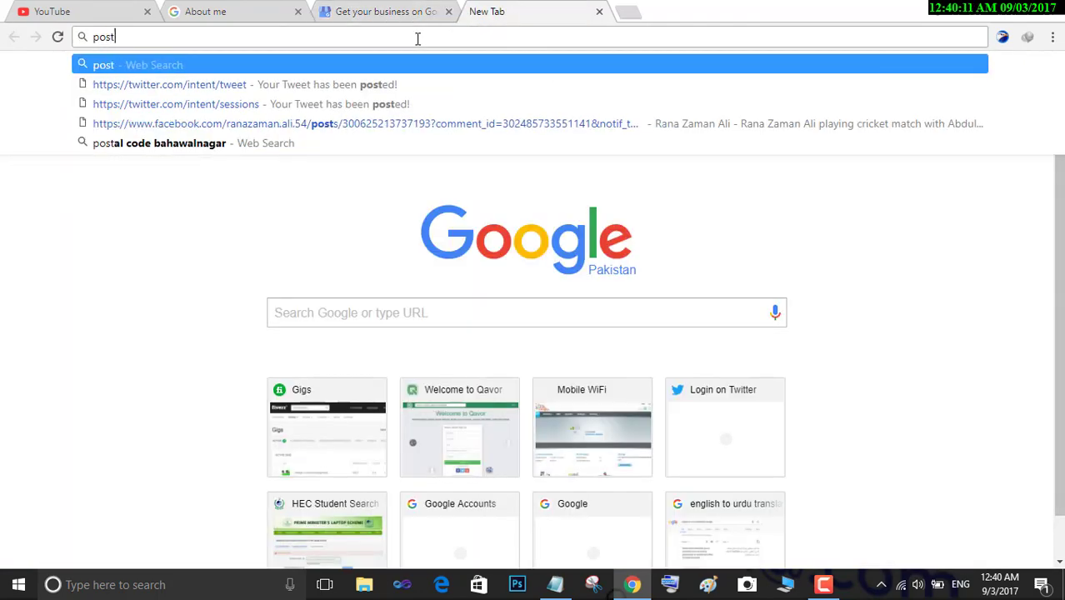
type("l cod")
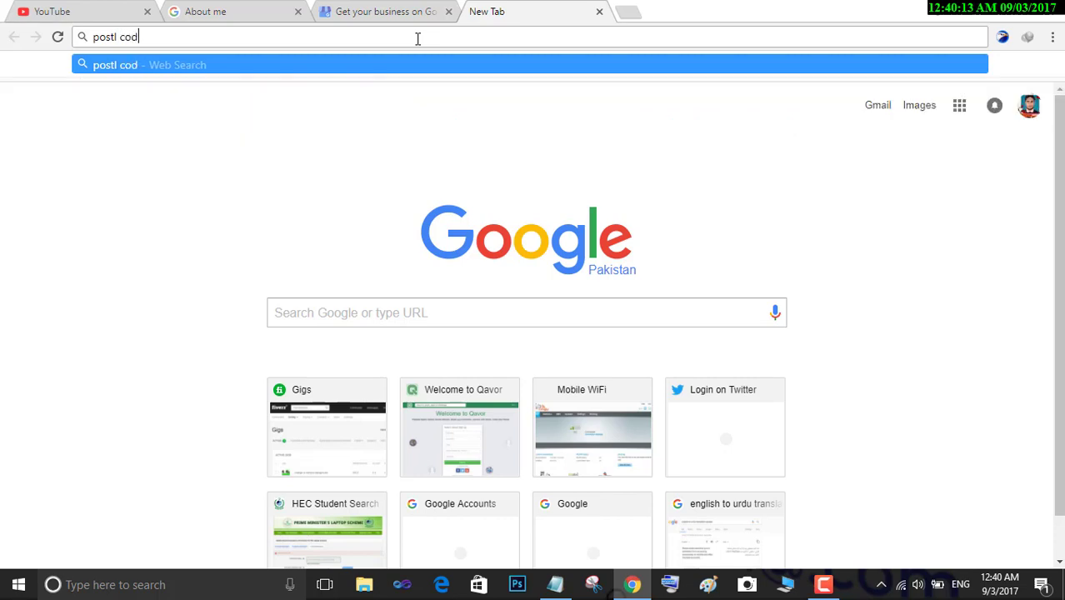
type(" ba")
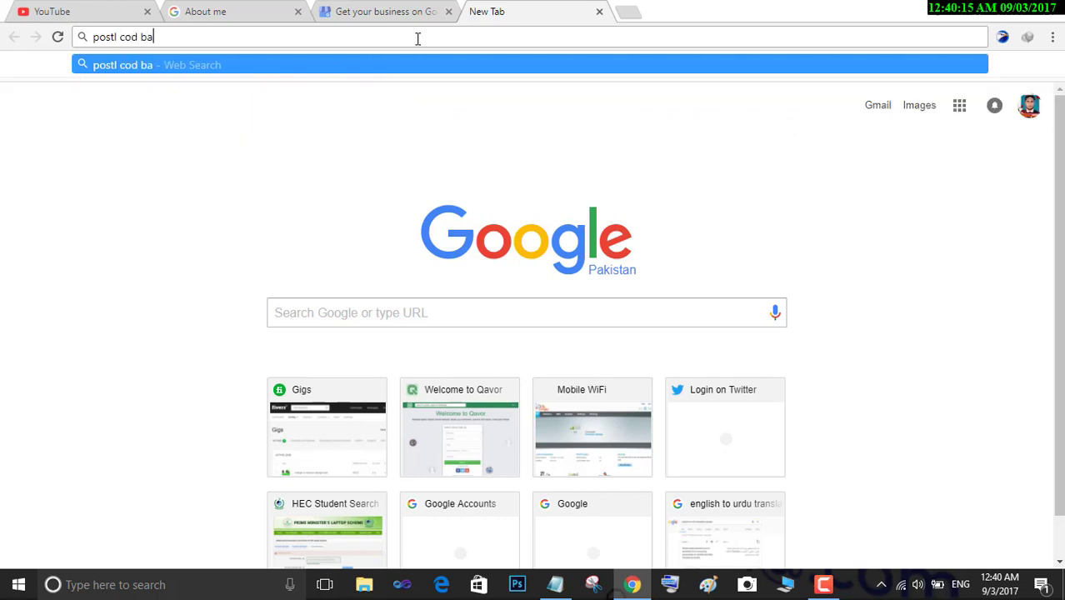
type("hawal")
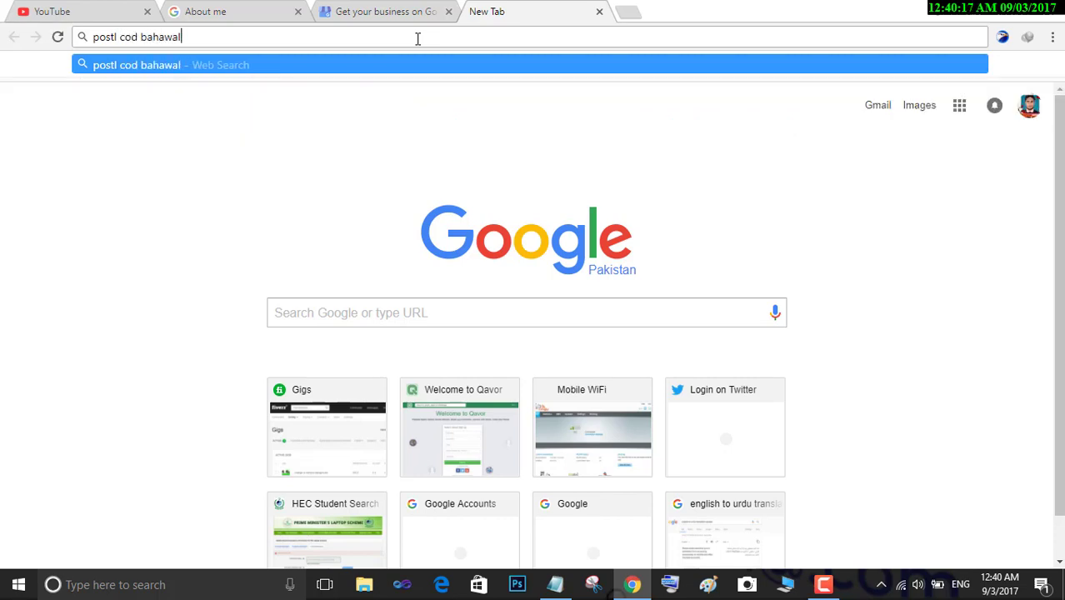
type("nager")
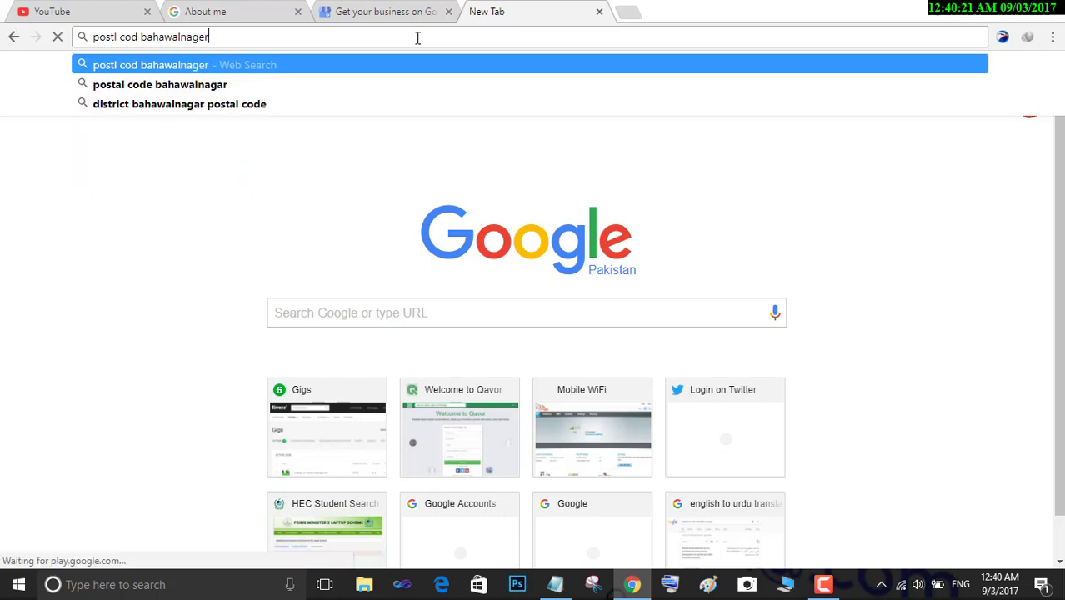
key("Return")
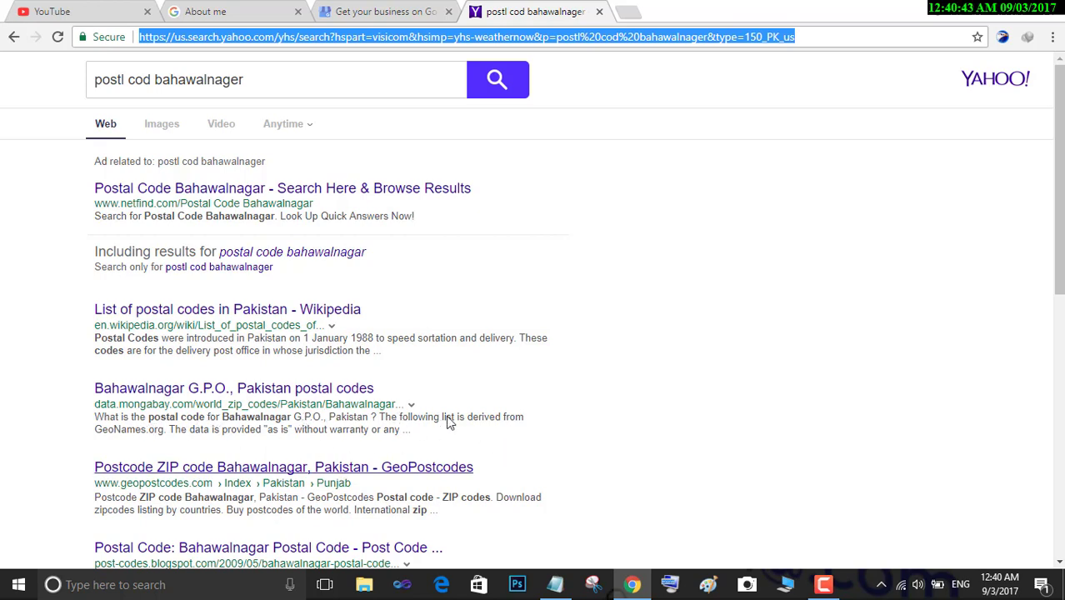
left_click_drag(1055, 283, 1058, 351)
left_click_drag(1058, 357, 1058, 360)
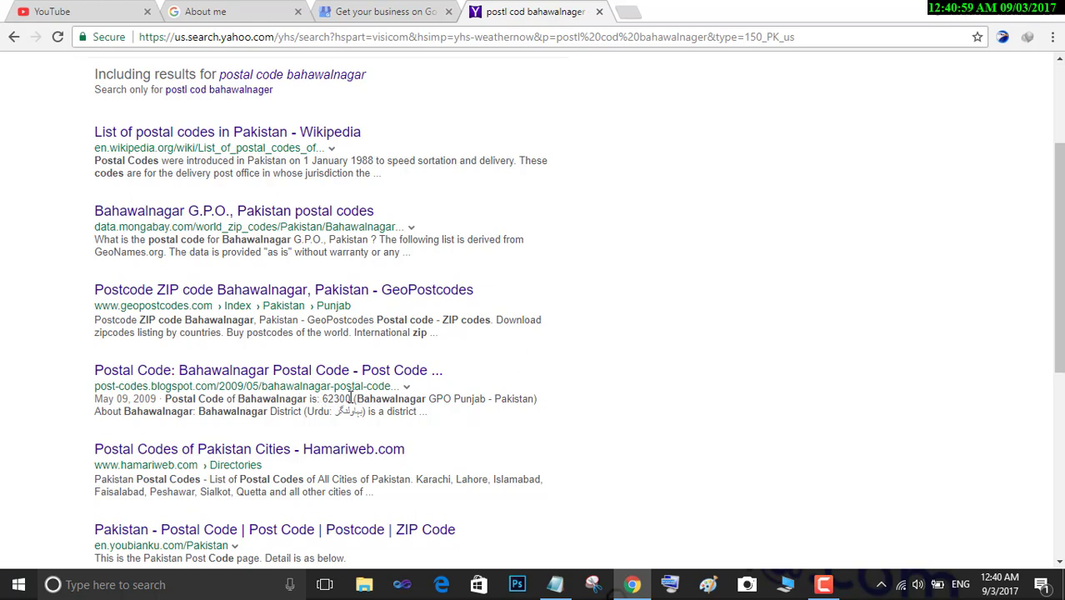
left_click_drag(351, 398, 321, 398)
- Enter postal code 62300 and leave the business phone number blank
left_click(250, 12)
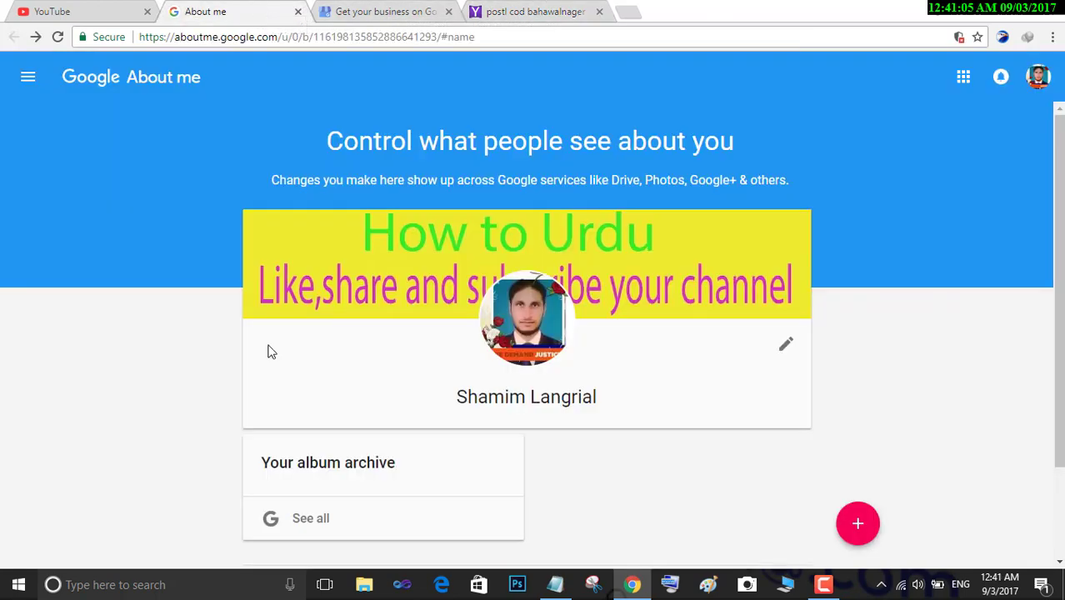
left_click(417, 12)
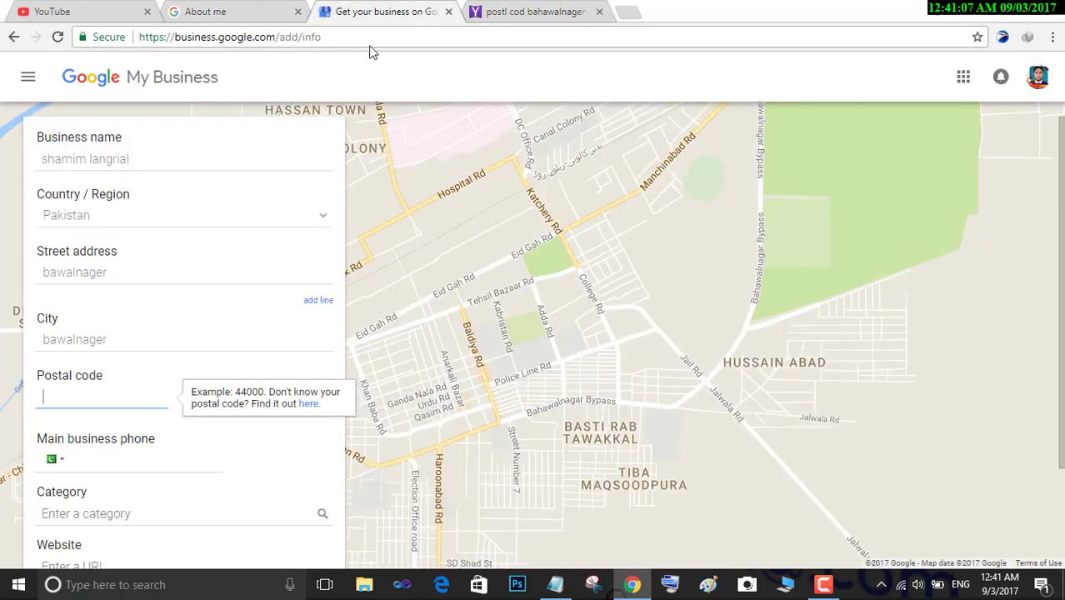
type("62300")
left_click(122, 461)
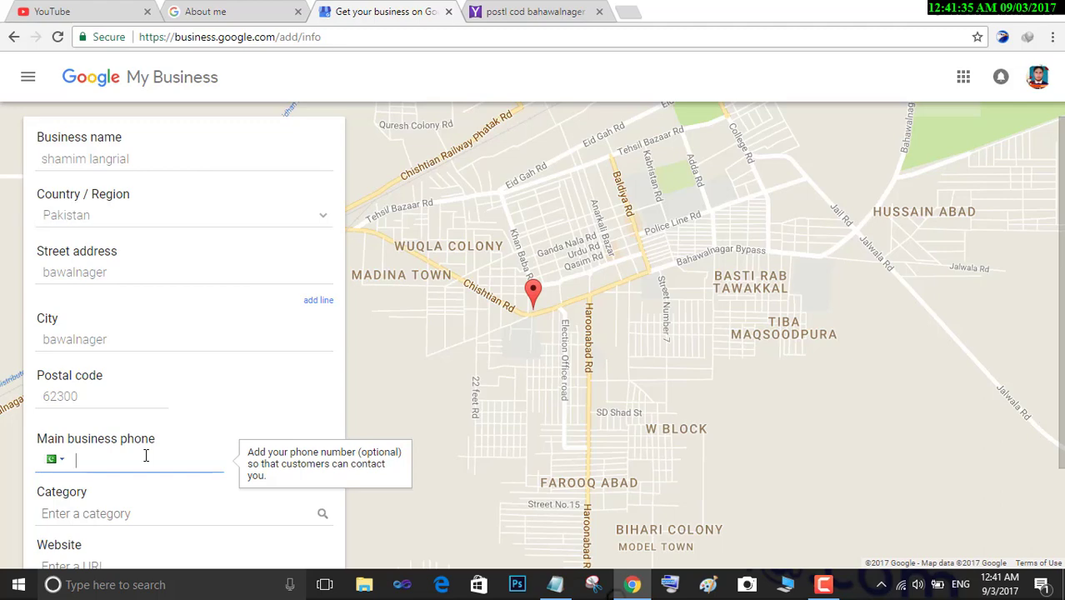
left_click(351, 469)
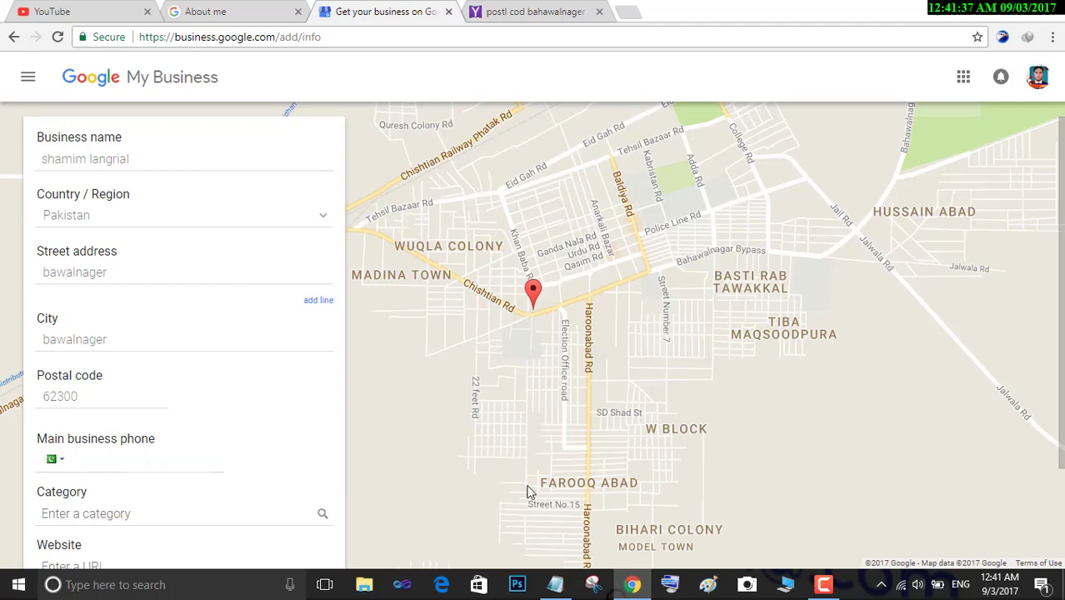
scroll(919, 346, "down", 2)
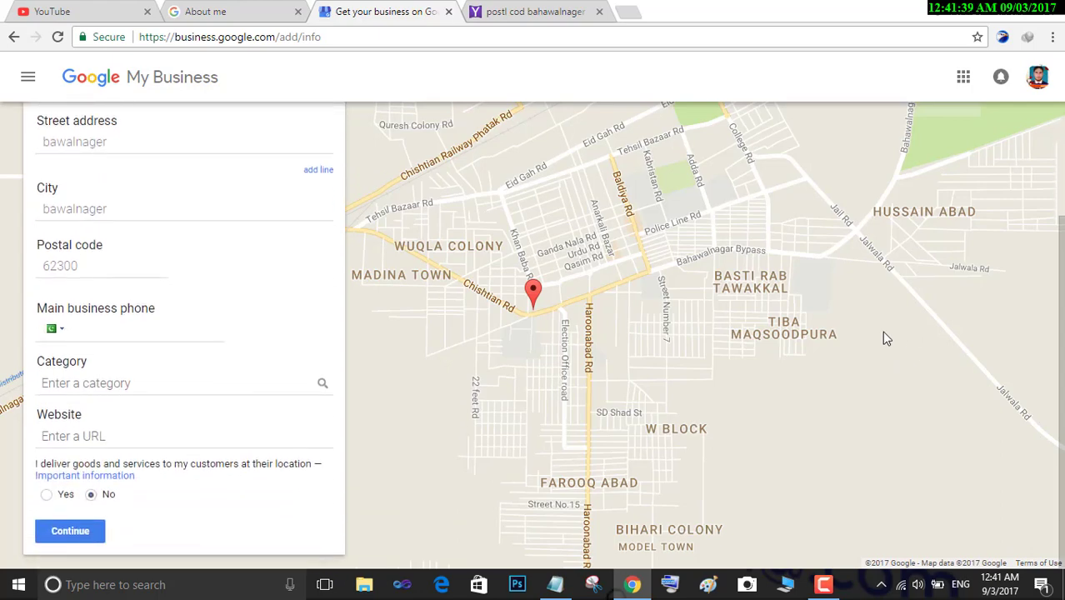
- Type 'how to' as the category, mark that the business delivers to customers, and submit
left_click(129, 380)
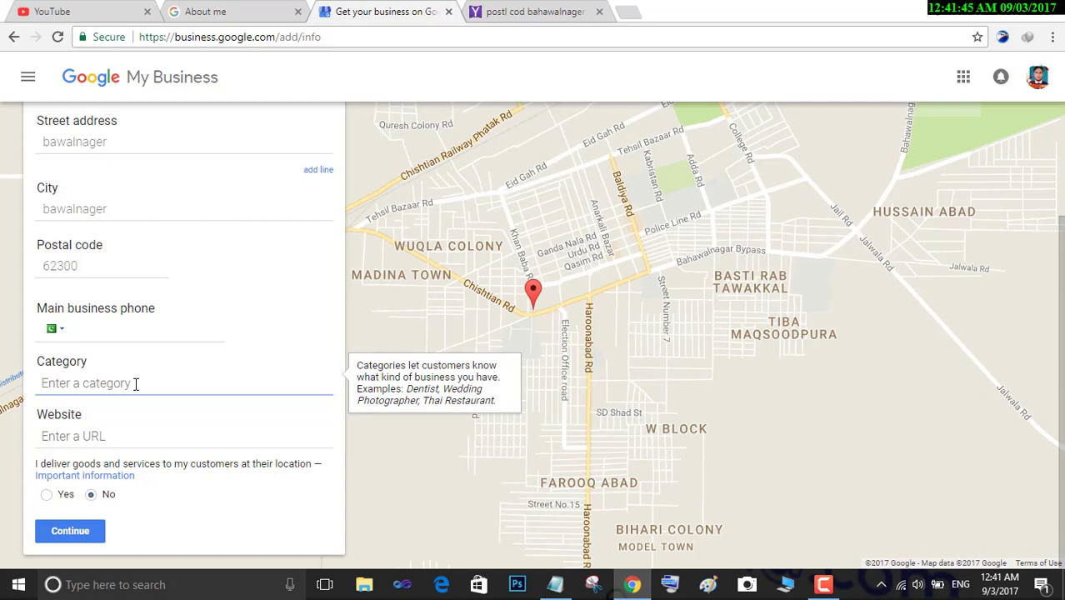
type("ho")
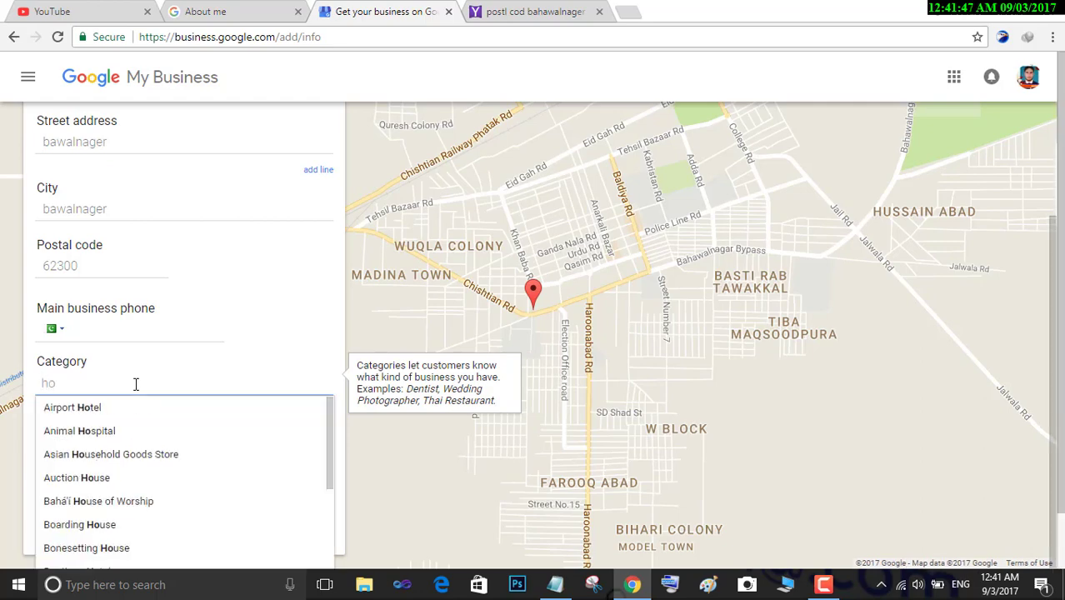
type("w ")
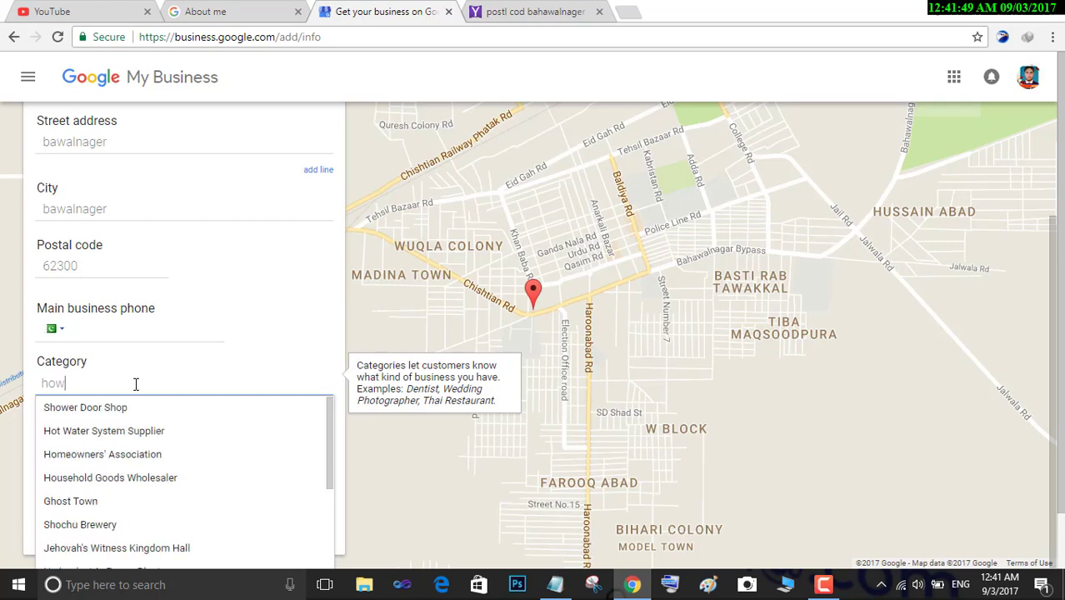
type("to")
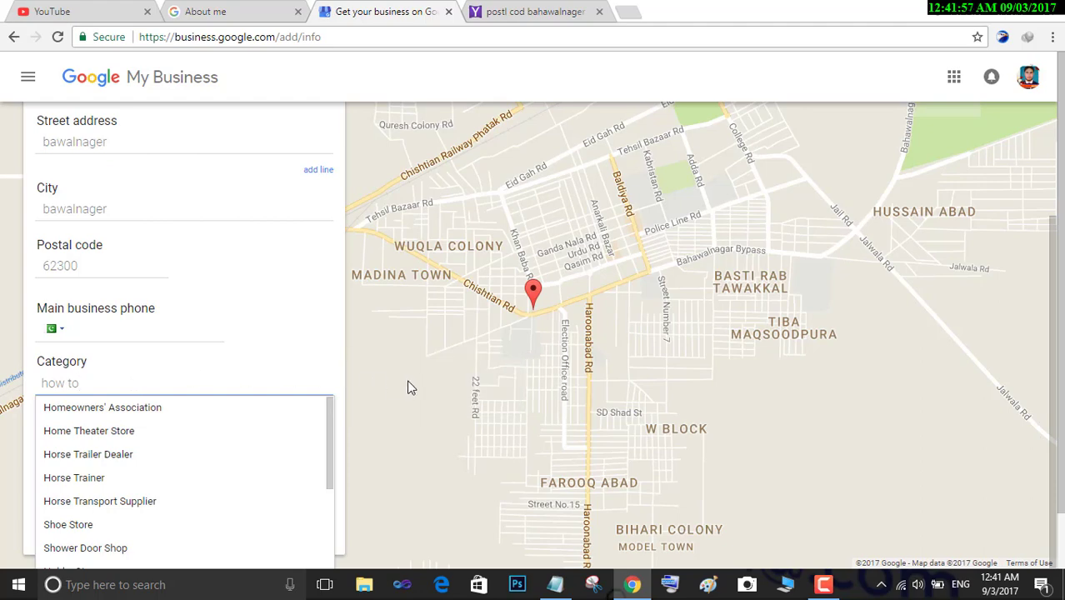
left_click(409, 387)
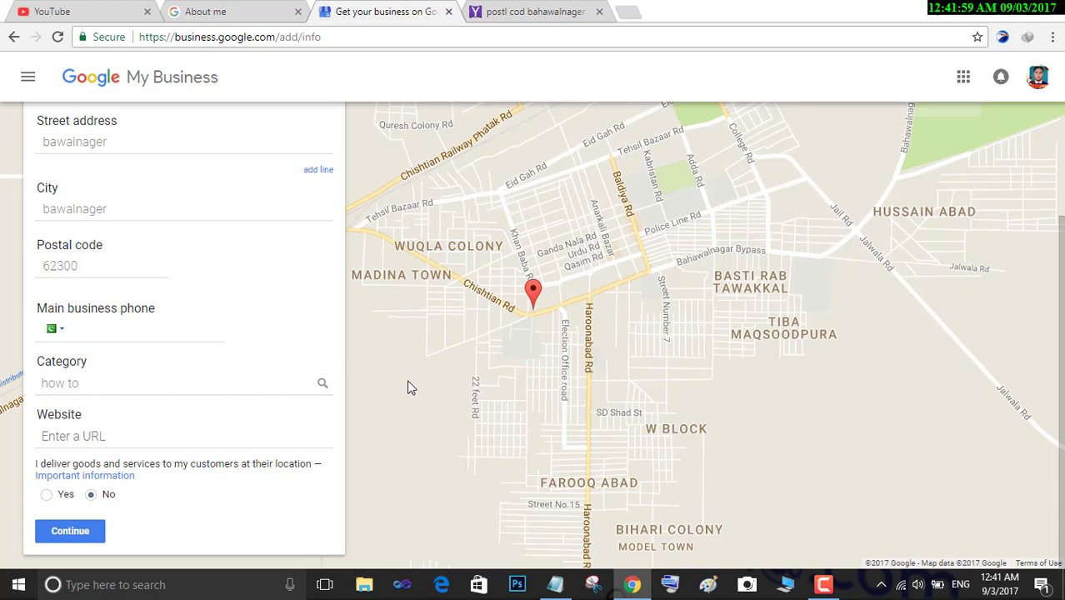
left_click(101, 438)
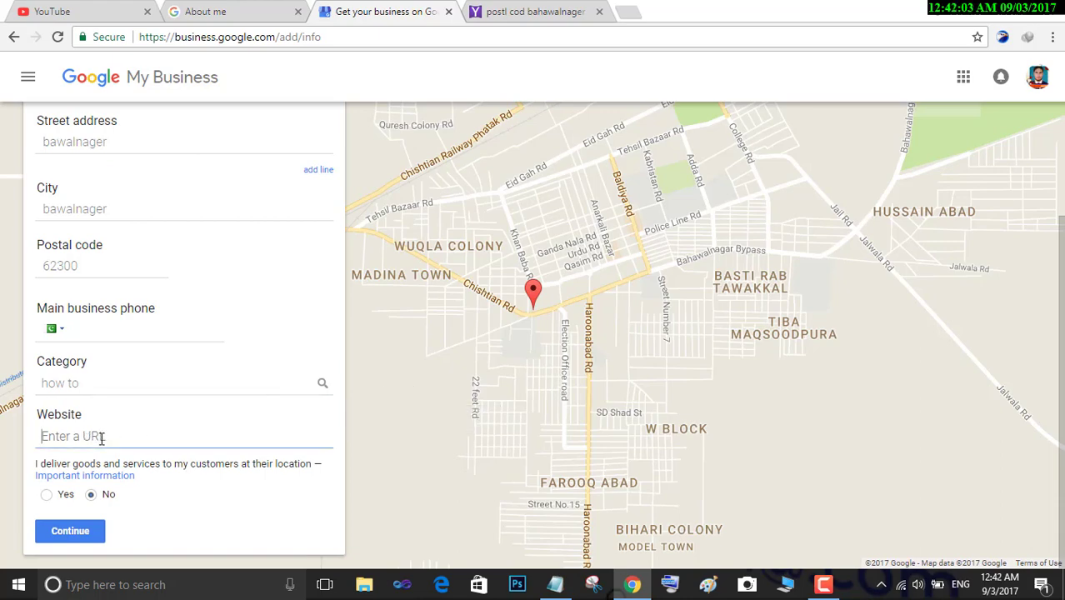
left_click(47, 497)
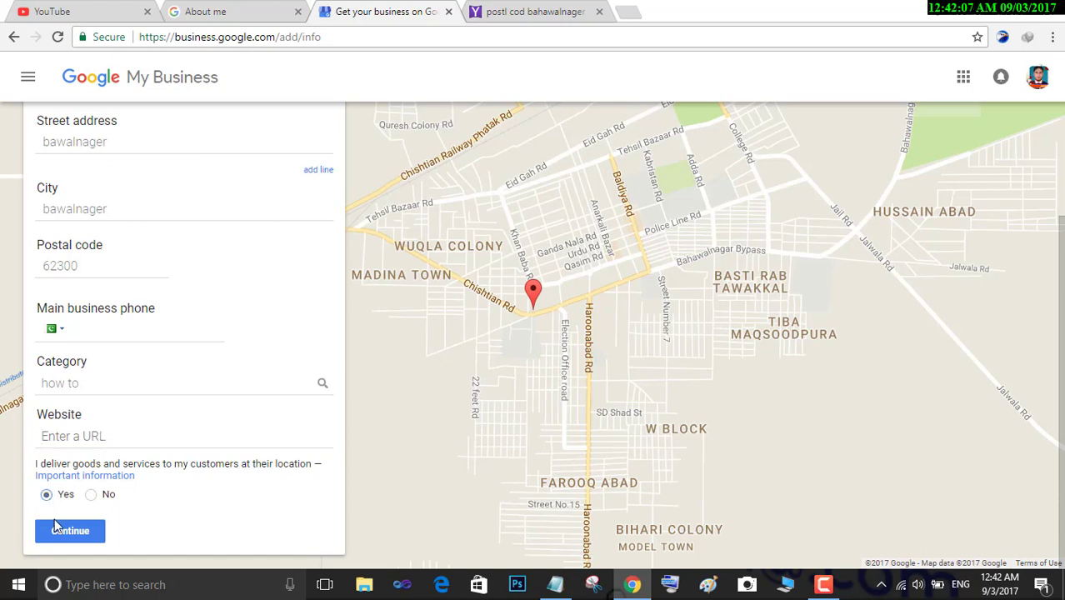
left_click(63, 528)
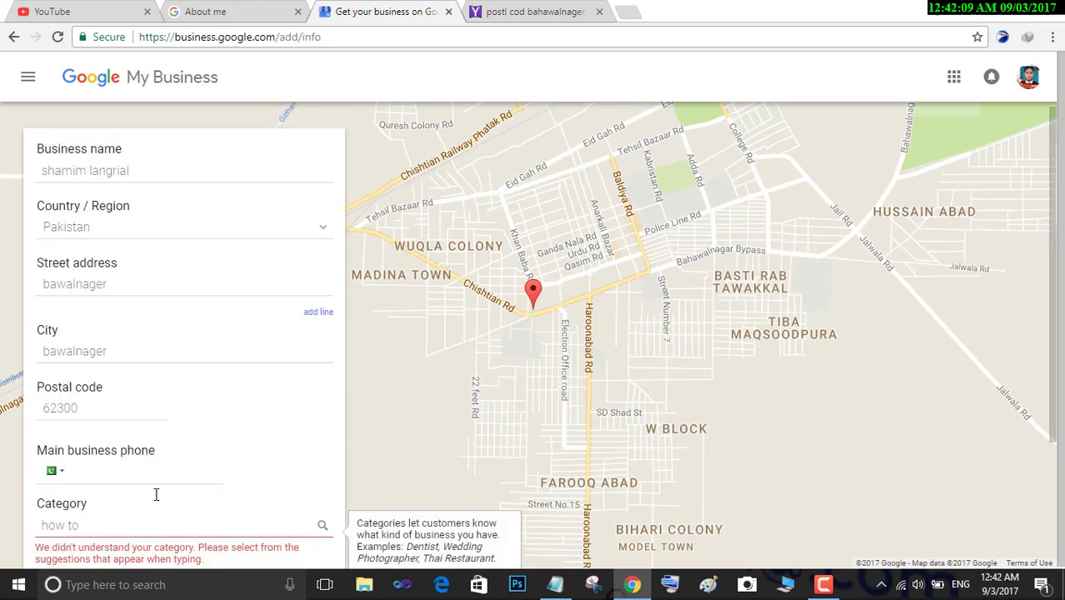
- Replace the rejected category with Education Center
left_click_drag(1060, 279, 1060, 368)
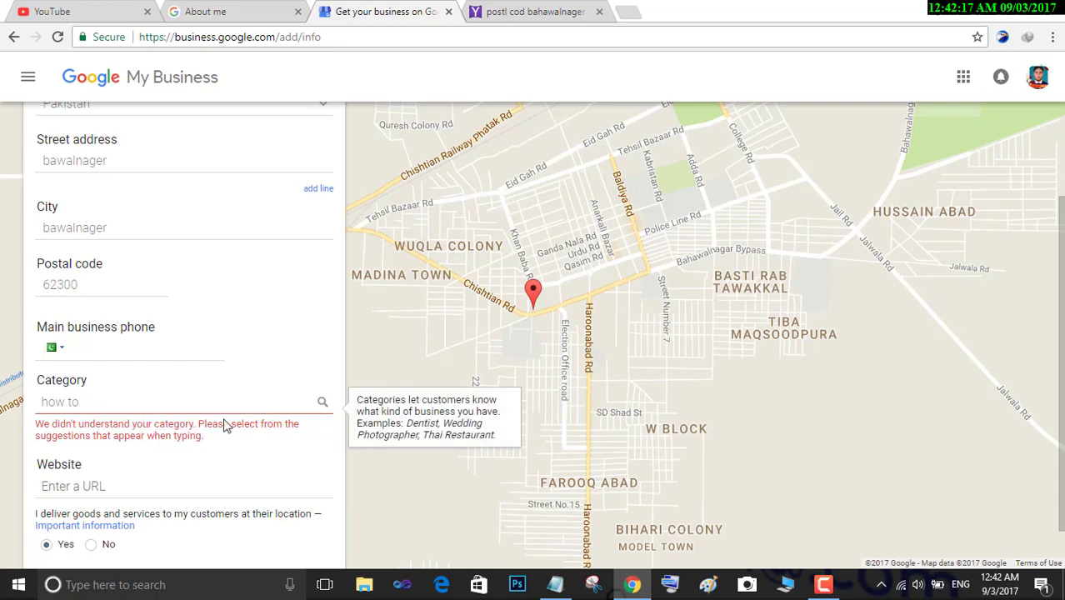
left_click(98, 399)
key("BackSpace")
key("BackSpace")
key("BackSpace")
key("BackSpace")
key("BackSpace")
key("BackSpace")
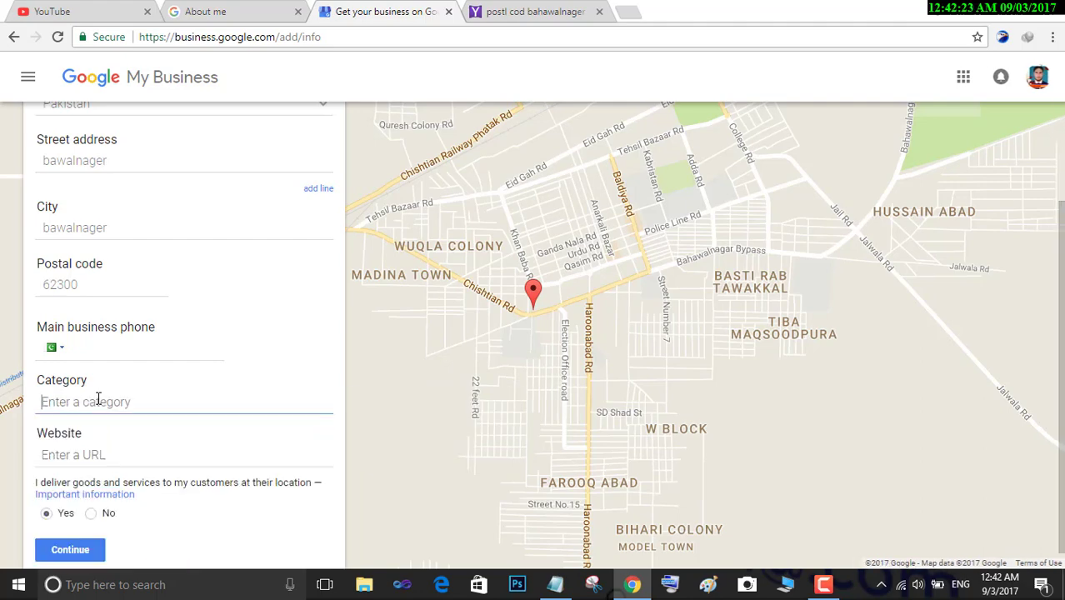
type("Education Center")
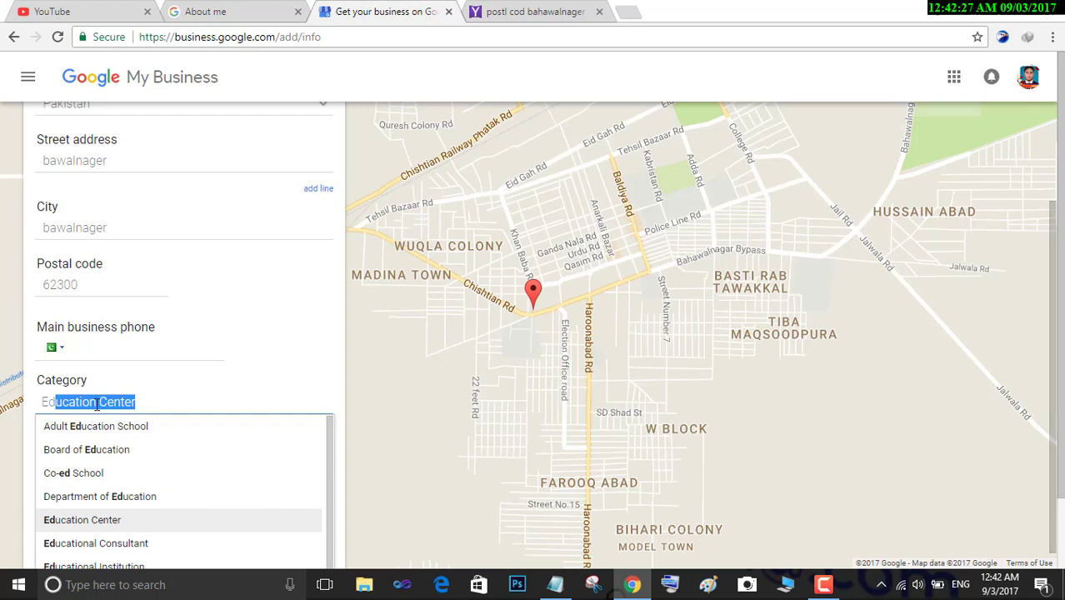
left_click(119, 523)
- Submit the details, also serve customers at the business address, and list service areas by region
left_click(76, 554)
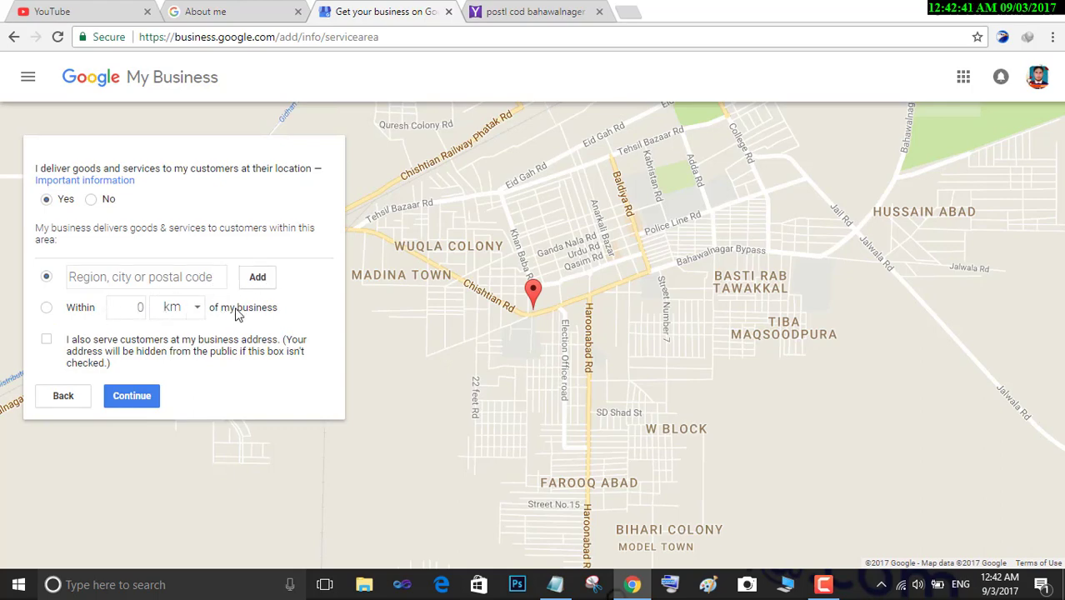
left_click(46, 339)
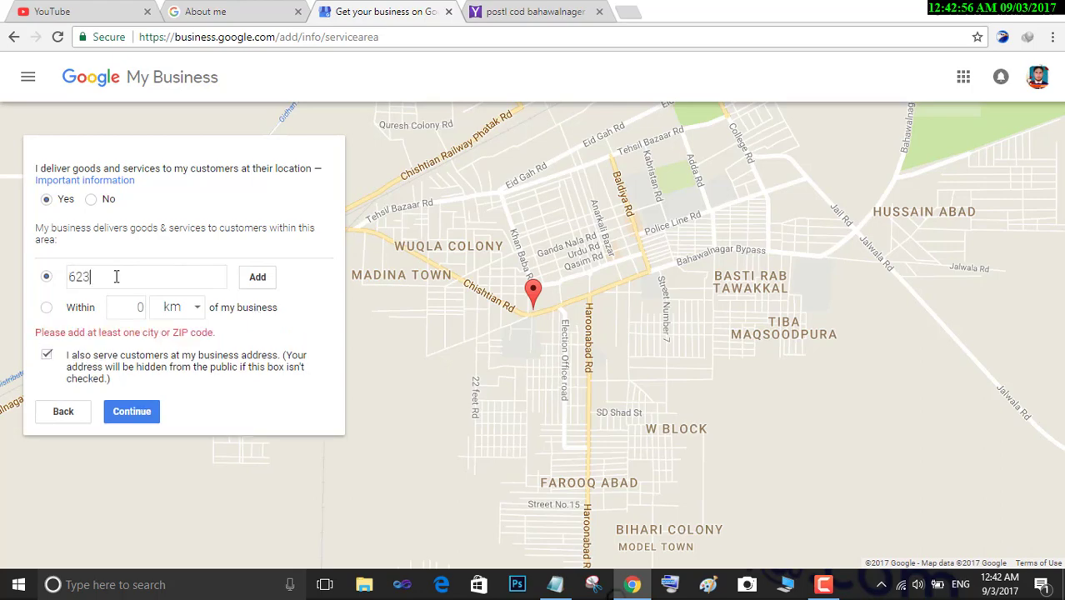
type("00")
left_click(120, 417)
left_click(129, 418)
left_click(46, 308)
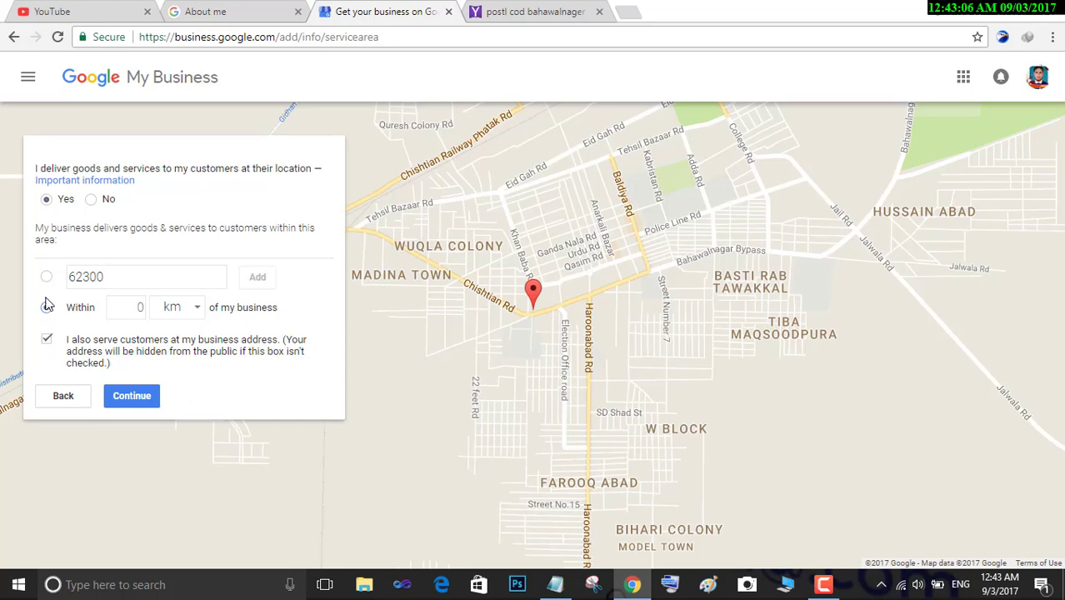
left_click(46, 279)
- Swap the 62300 area for a typed town, listing Lahore, Lahore District, Punjab as the service area
left_click(259, 278)
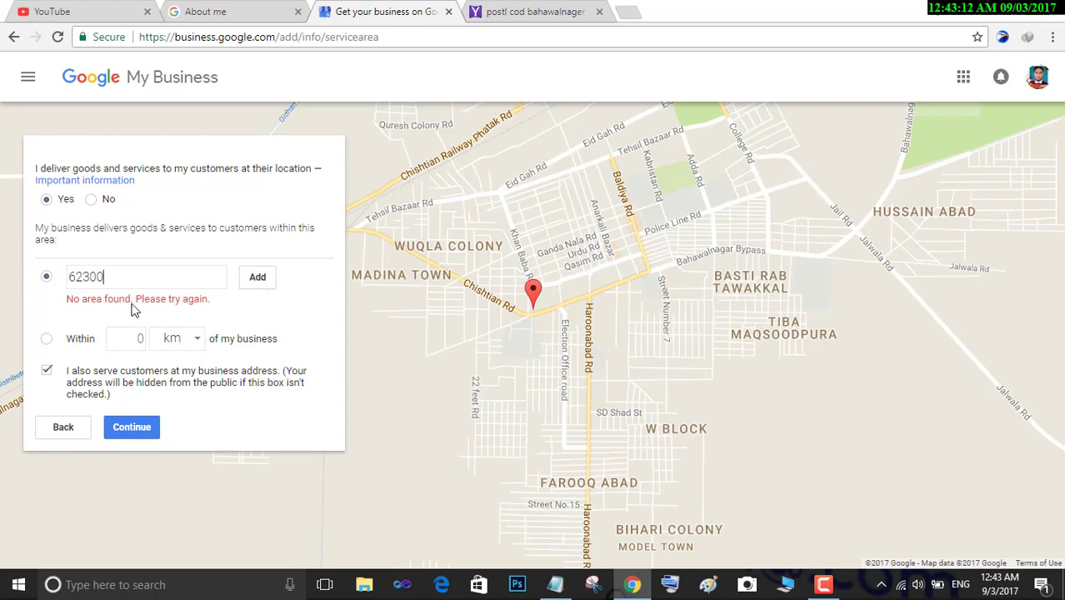
left_click(479, 11)
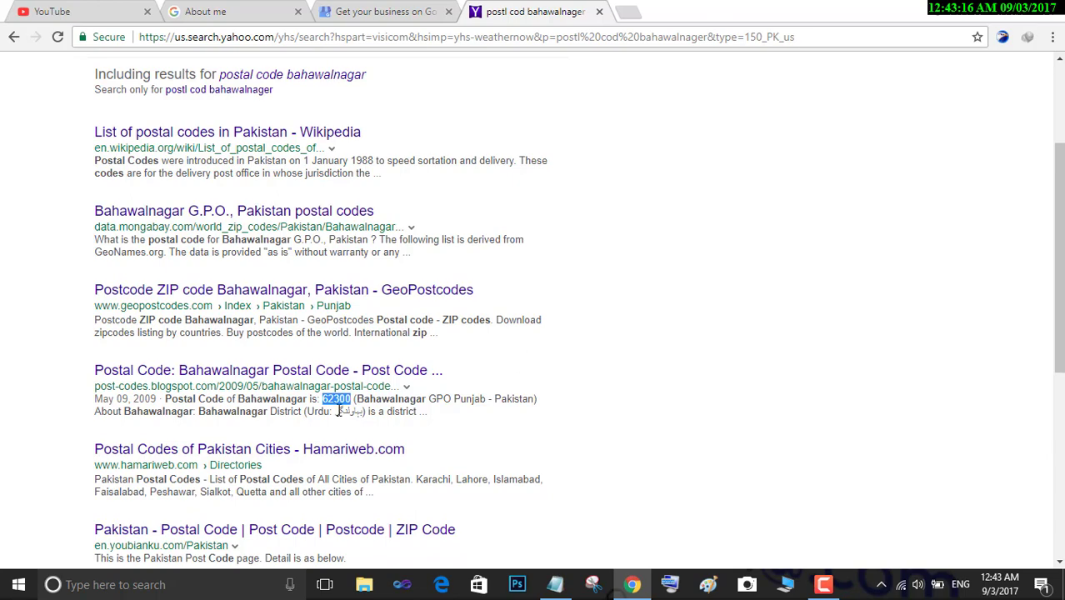
left_click(371, 7)
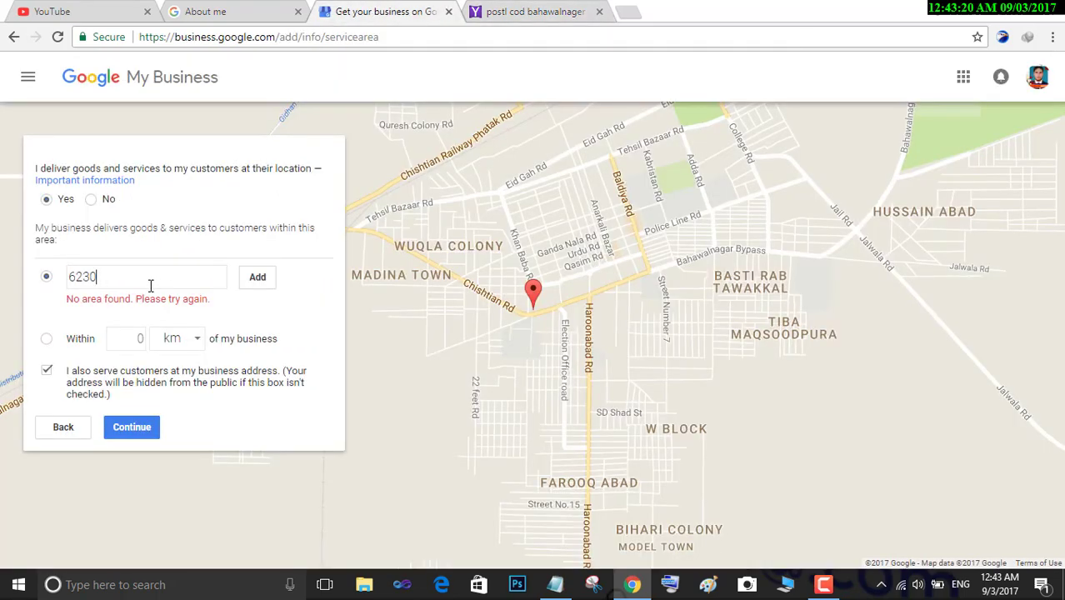
key("BackSpace")
key("BackSpace")
key("BackSpace")
key("BackSpace")
type("bahawalna")
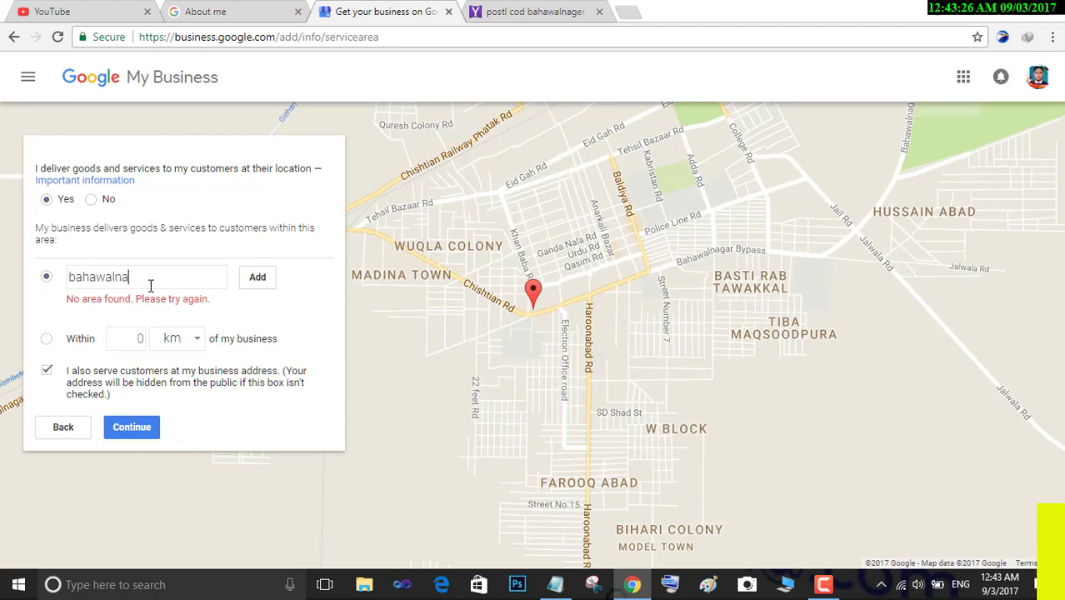
type("ger")
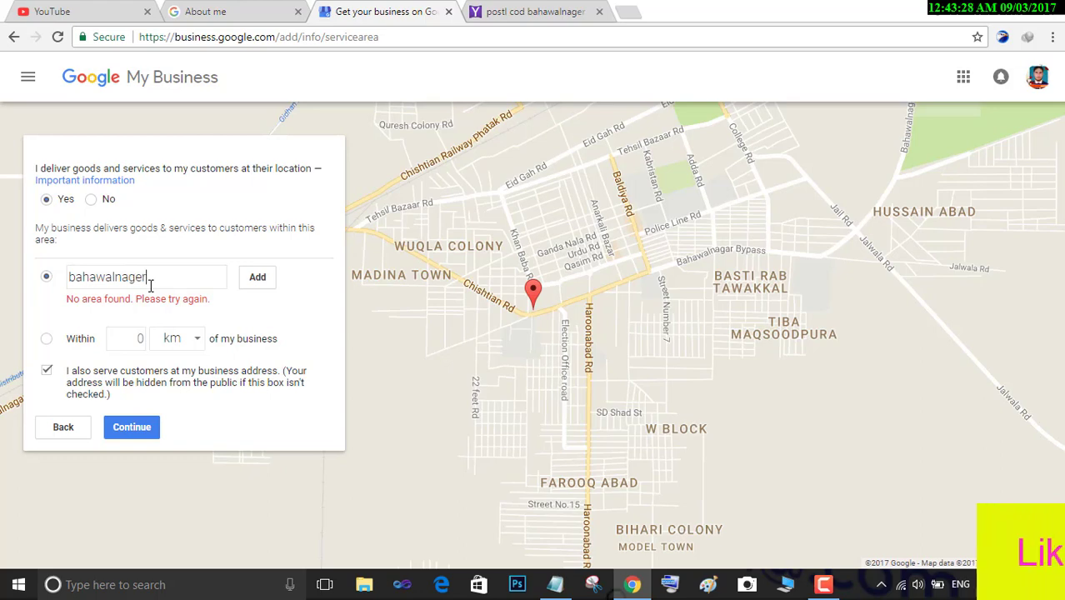
left_click(268, 283)
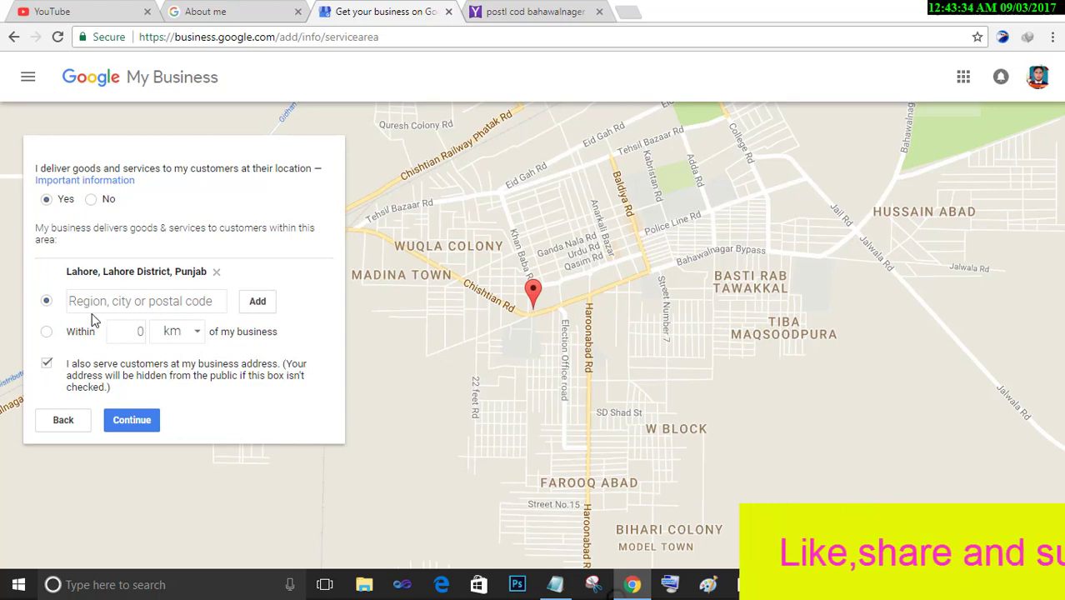
- Confirm authority to manage the business and accept the Terms of Service
left_click(123, 421)
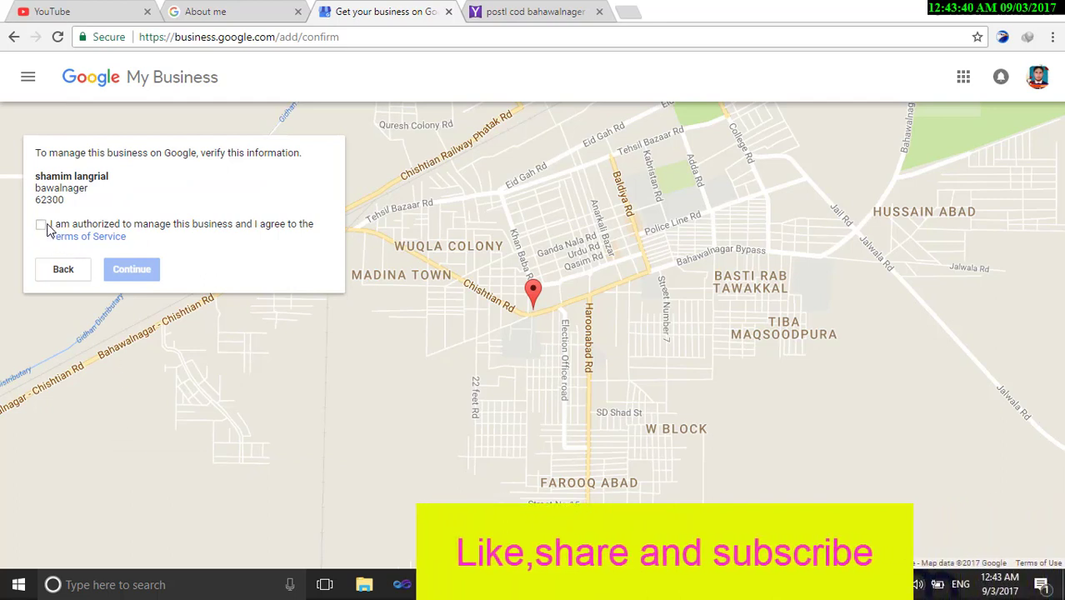
left_click(42, 225)
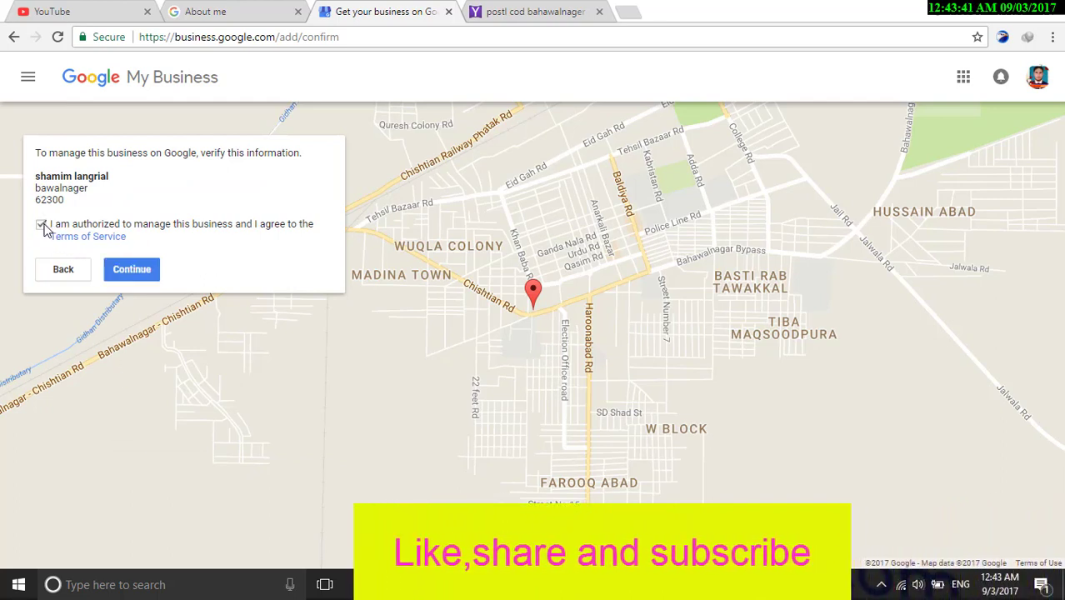
left_click(132, 275)
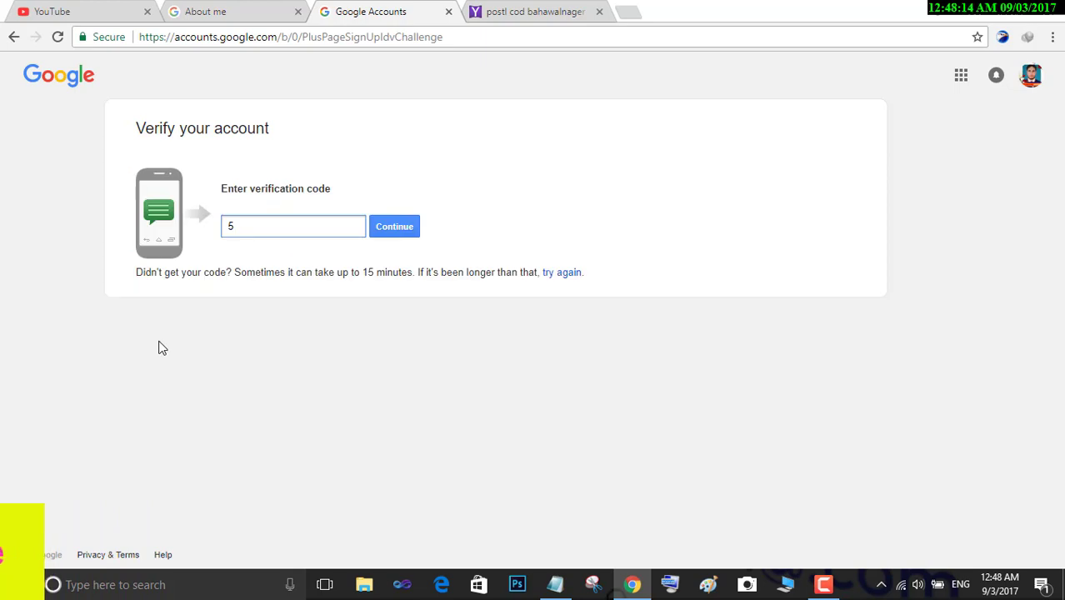
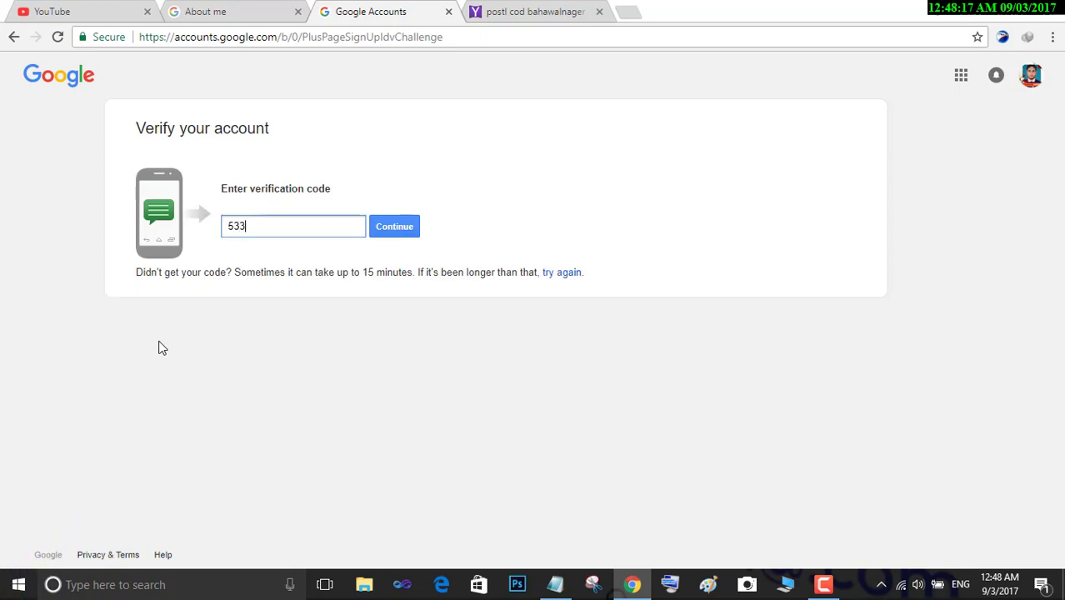
- Enter the texted verification code and submit it
key("Return")
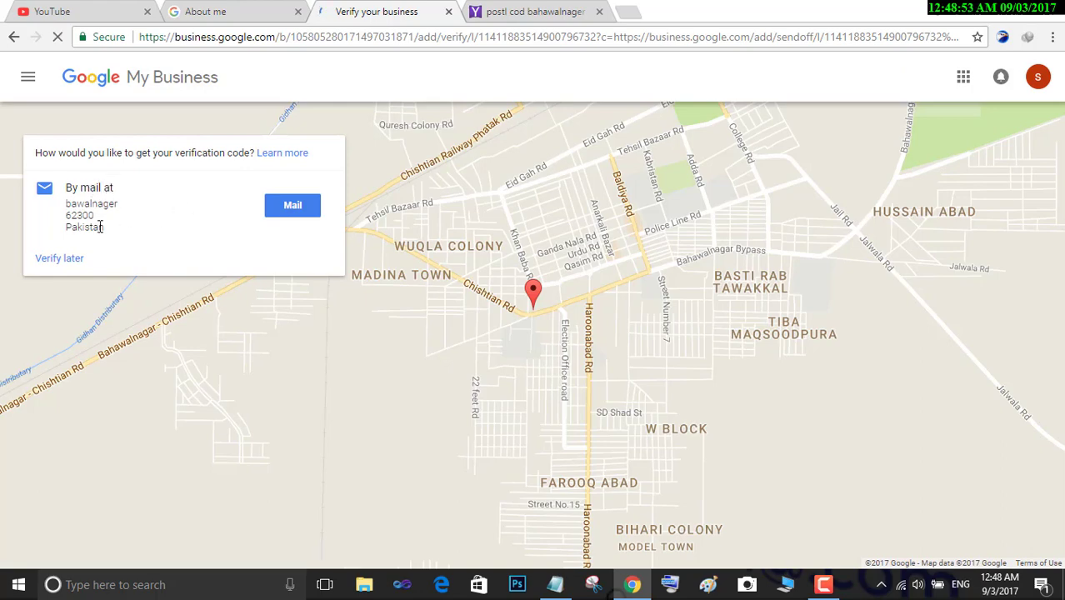
- Request postcard verification by mail, then open the new brand account's Manage account details page
left_click(294, 206)
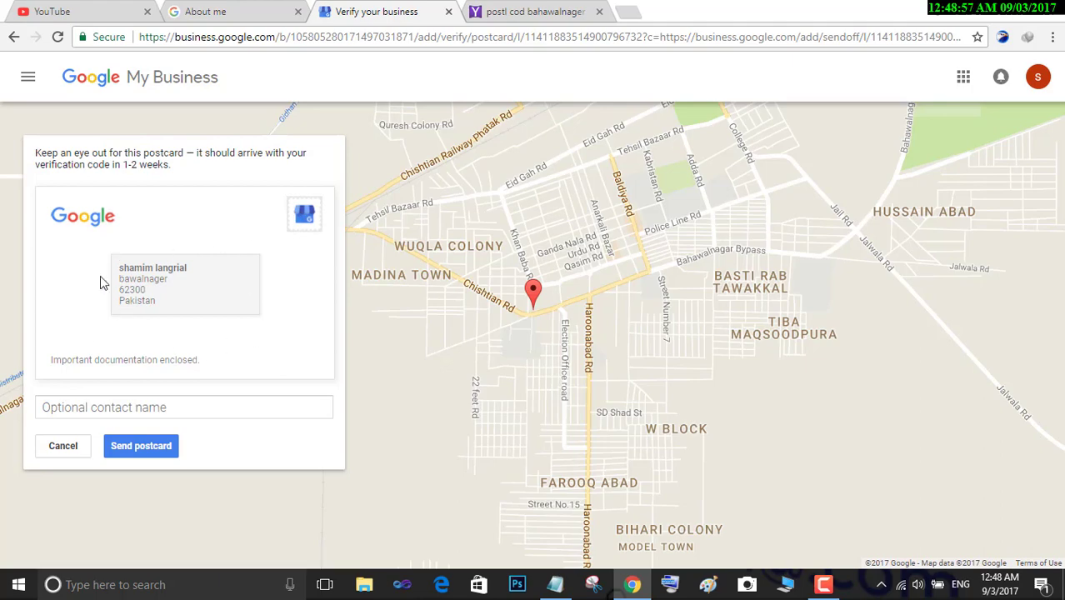
left_click(123, 455)
left_click(1037, 80)
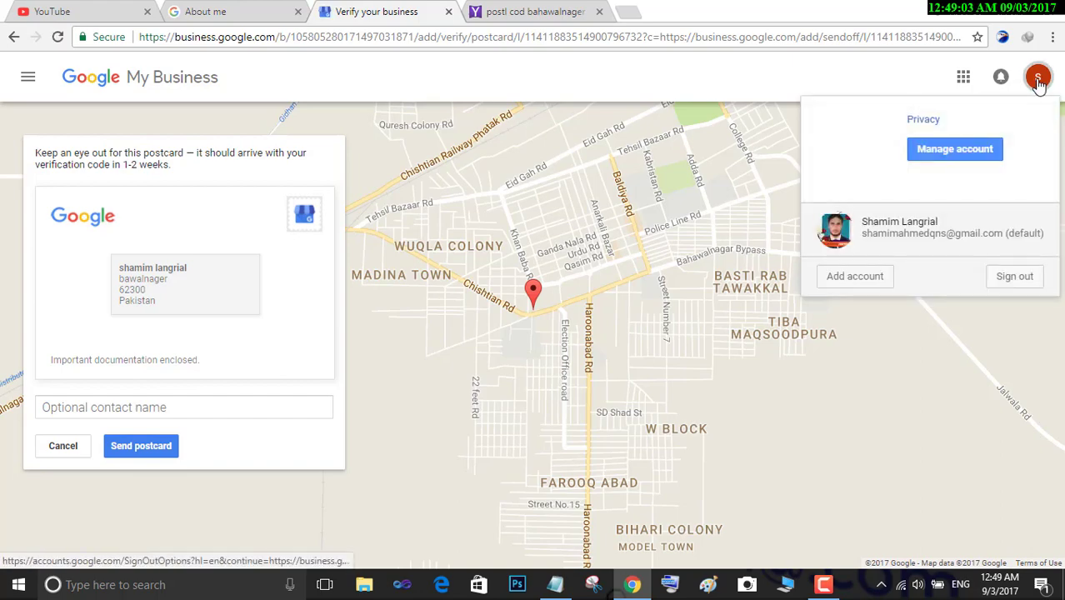
left_click(950, 152)
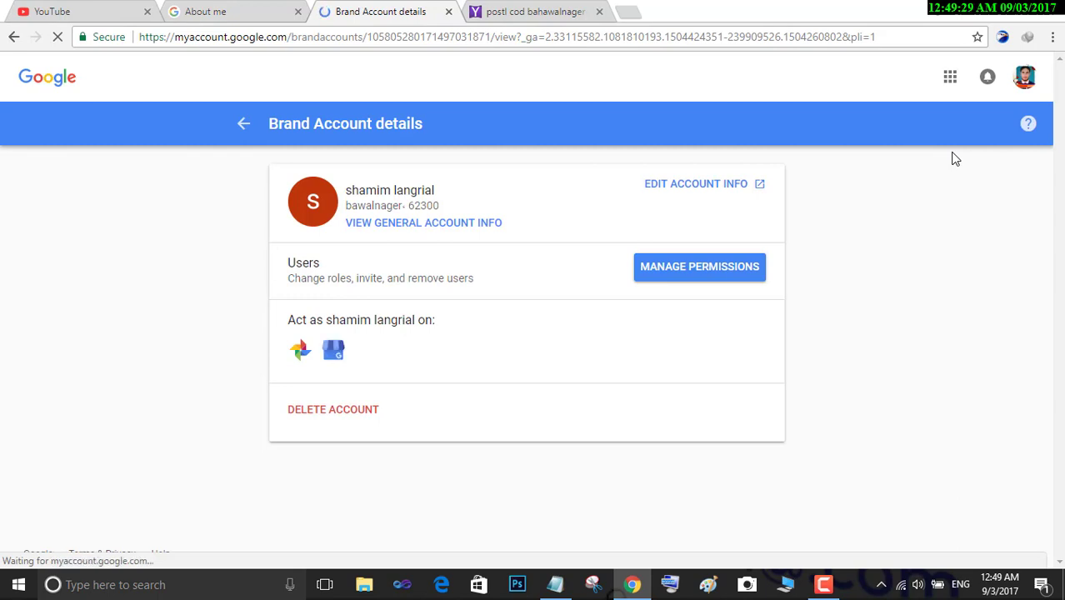
- In YouTube's advanced account settings, start moving the channel to a different Brand Account
left_click(683, 186)
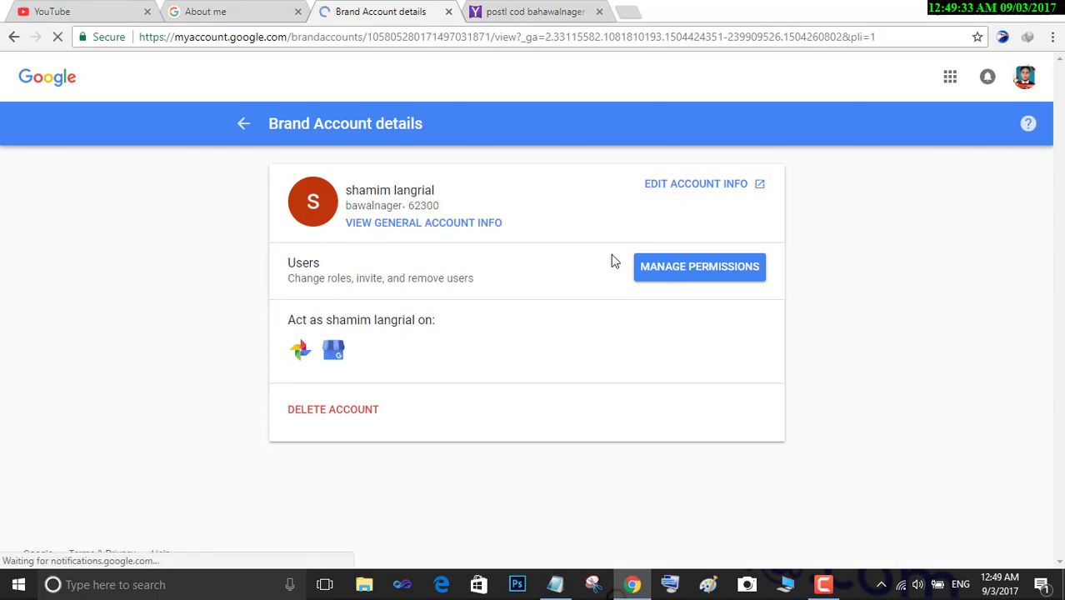
left_click(88, 9)
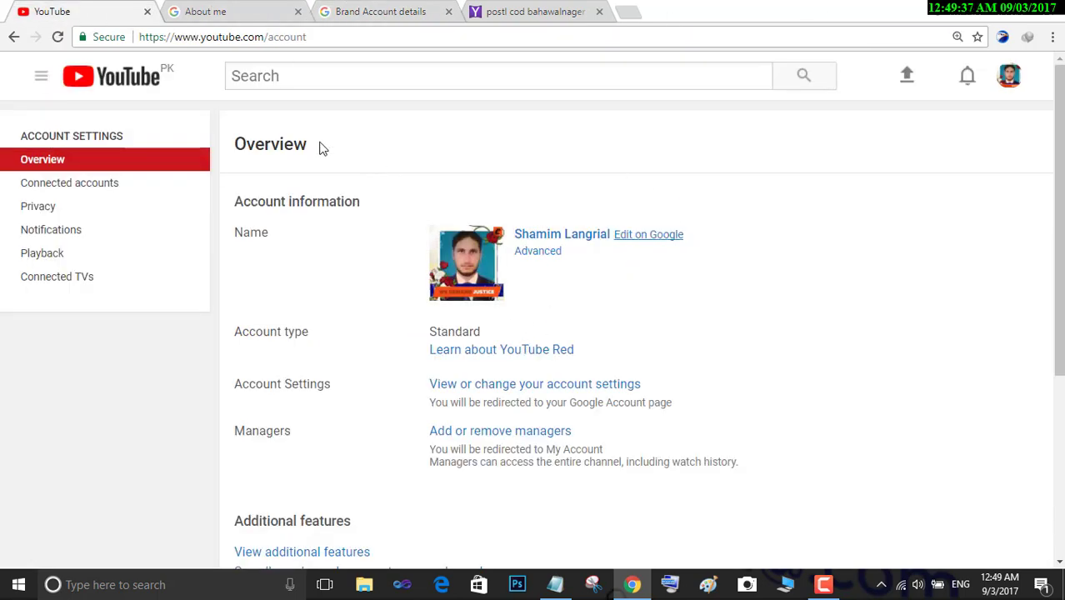
left_click(58, 38)
left_click(533, 252)
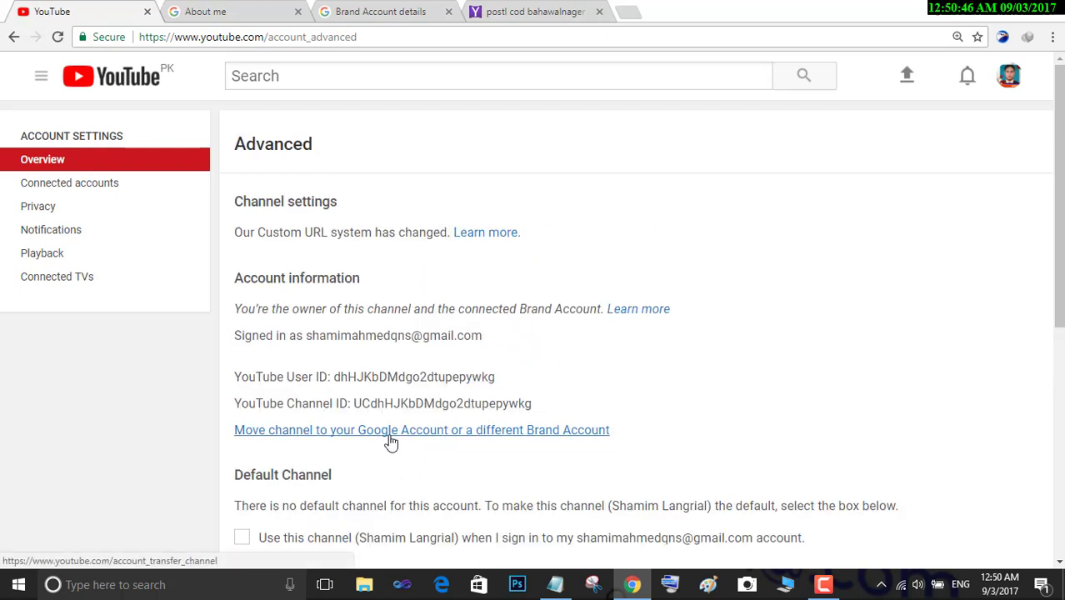
left_click(391, 441)
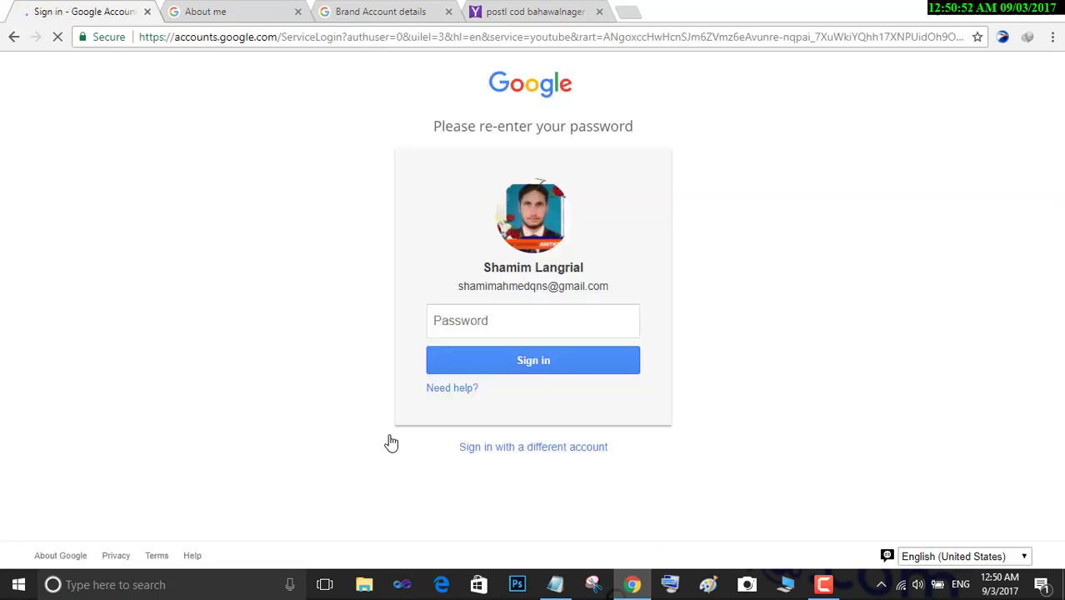
- Re-enter the account password, retrying after the wrong-password error, to confirm identity
type("••••••••")
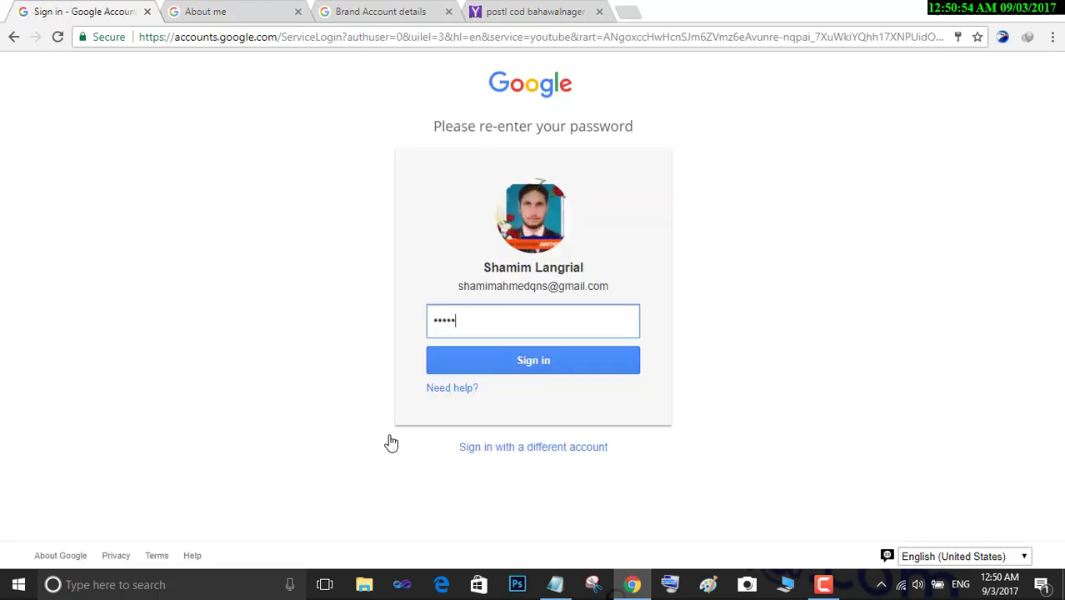
type("••••••")
key("Return")
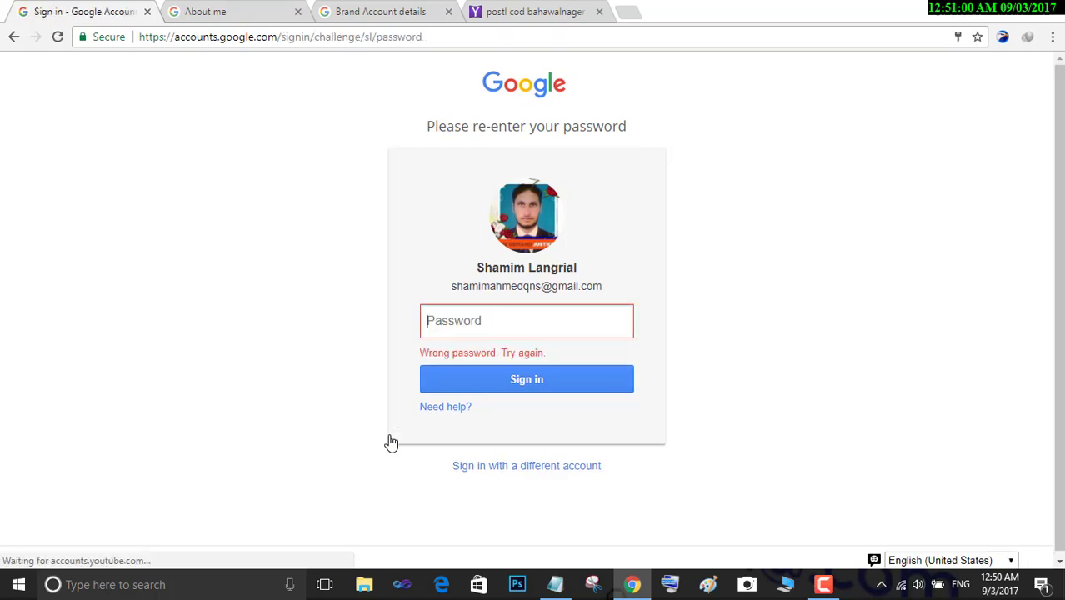
type("••••••••")
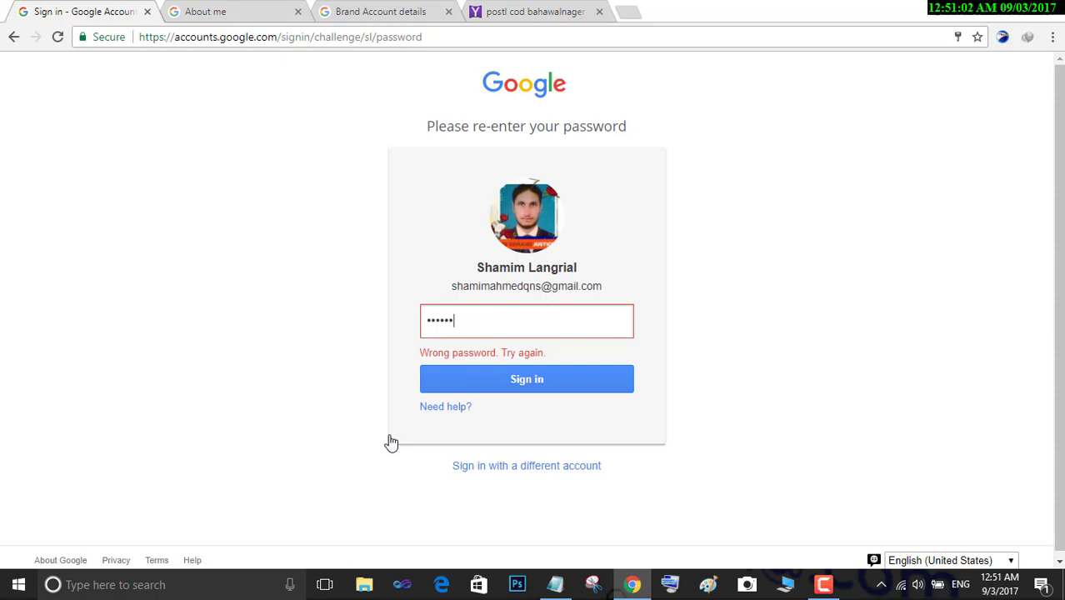
type("•••••••")
key("Return")
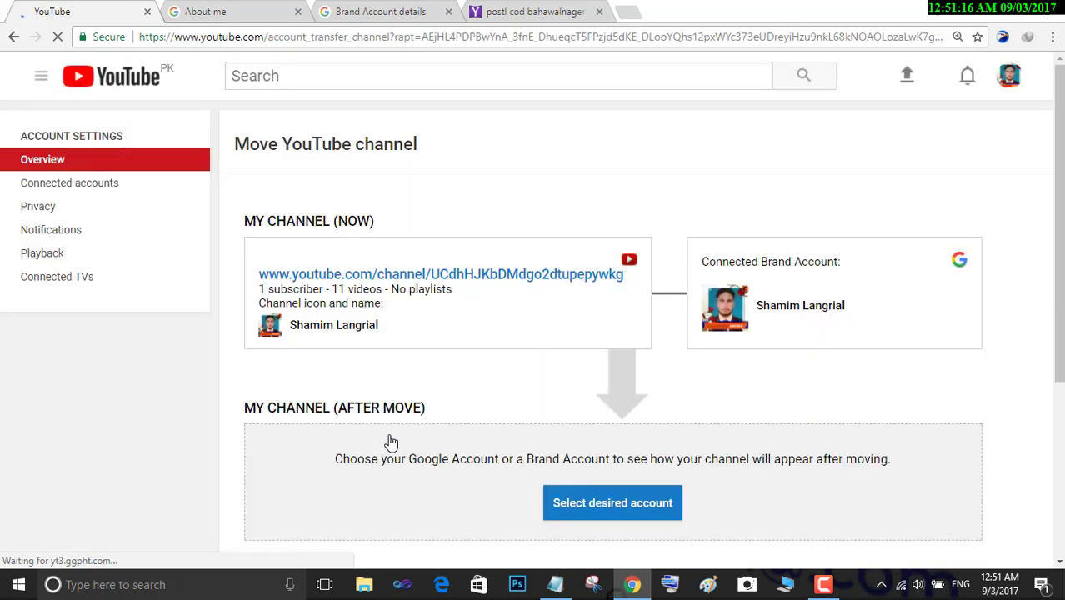
- Pick the new Brand Account from the available accounts as the channel's move destination
left_click(609, 502)
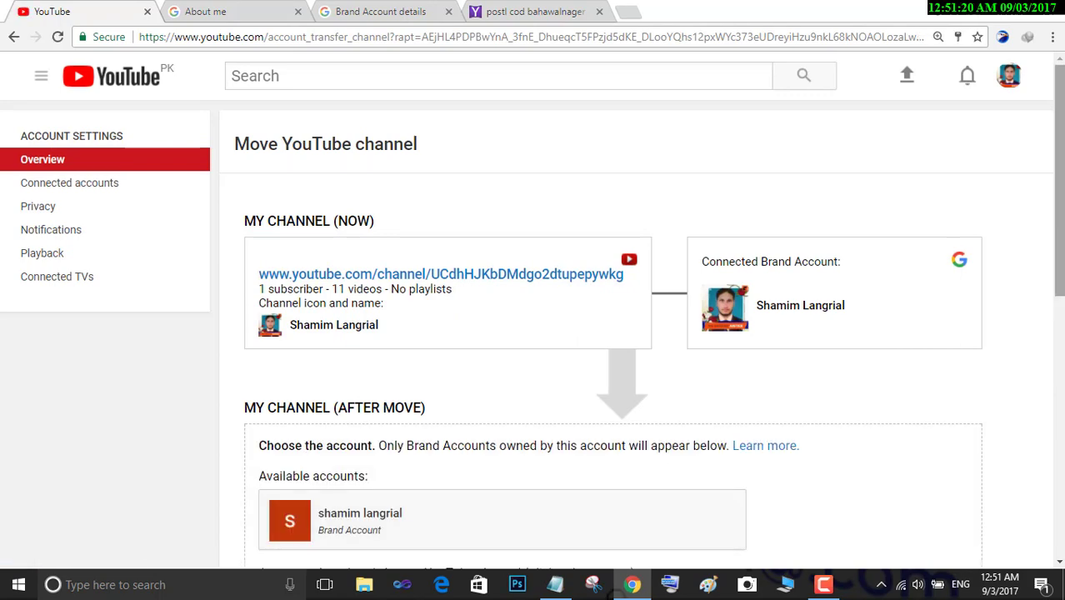
left_click_drag(1061, 246, 1061, 360)
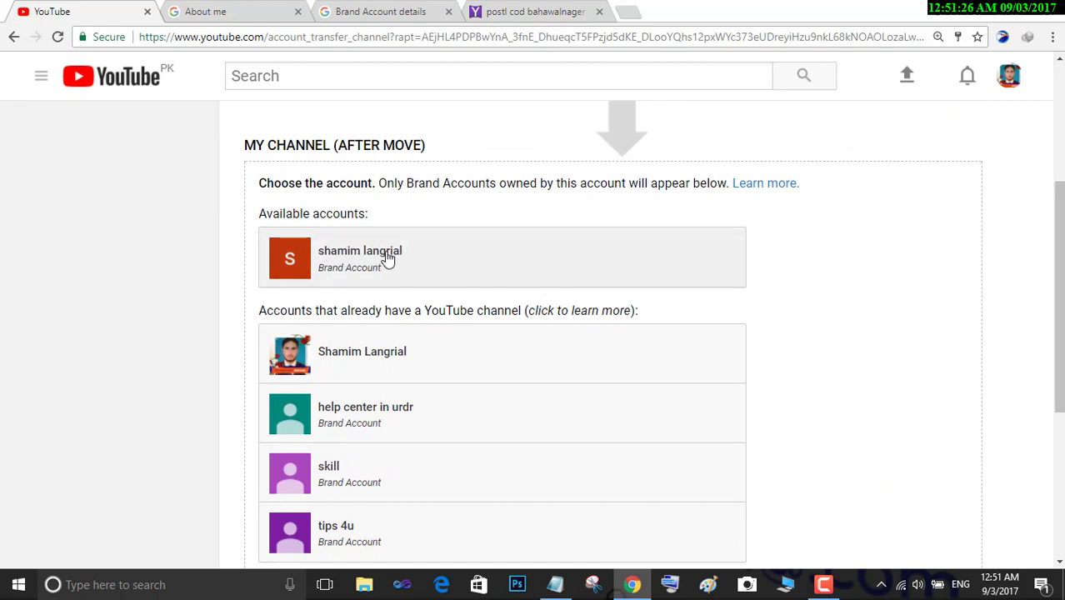
left_click_drag(1060, 337, 1056, 297)
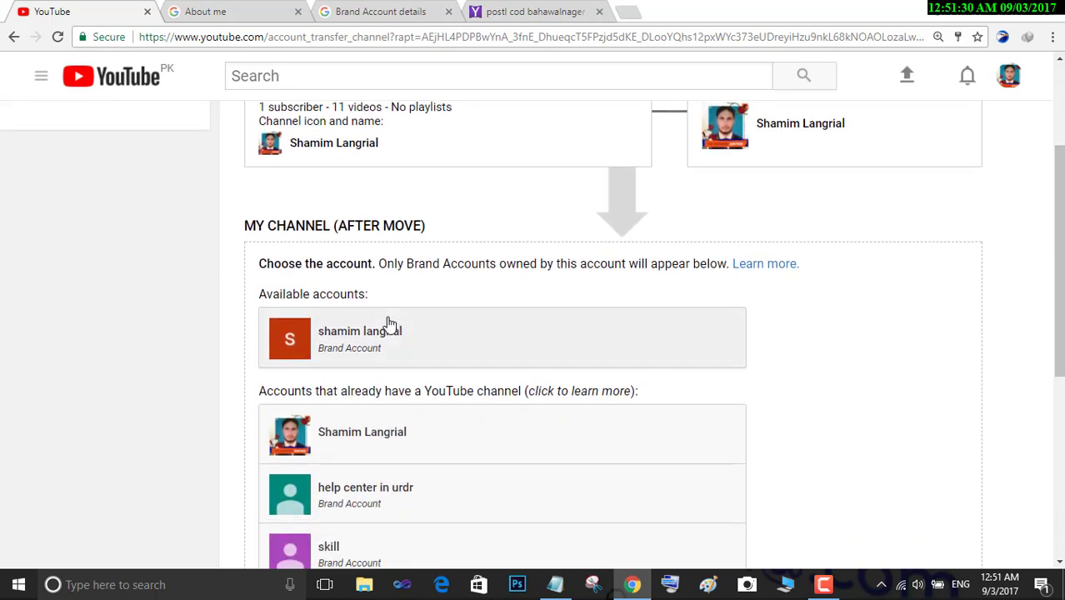
left_click(382, 8)
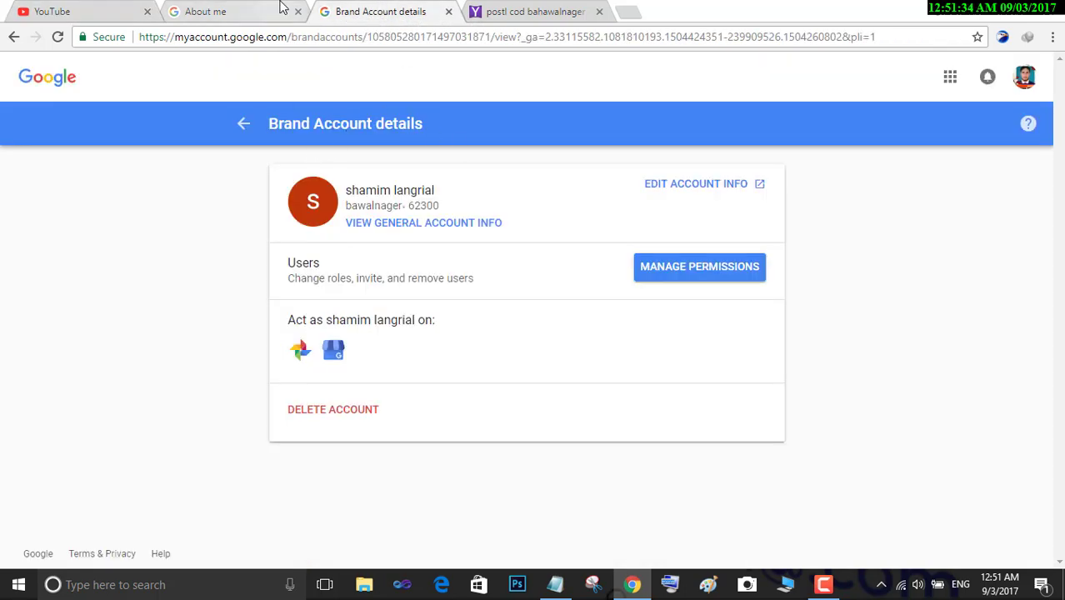
left_click(281, 7)
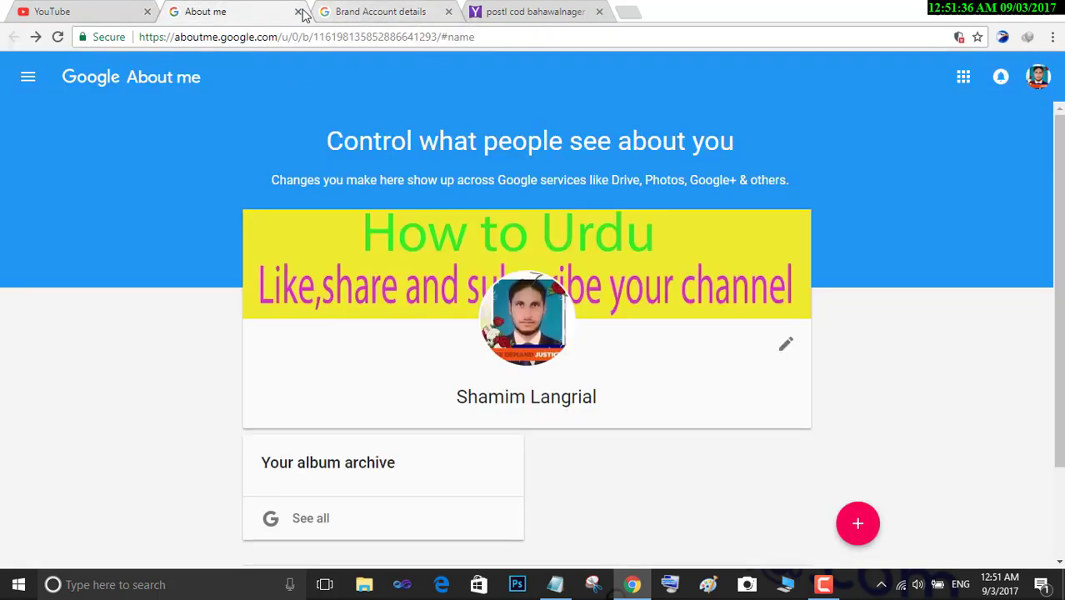
left_click(378, 20)
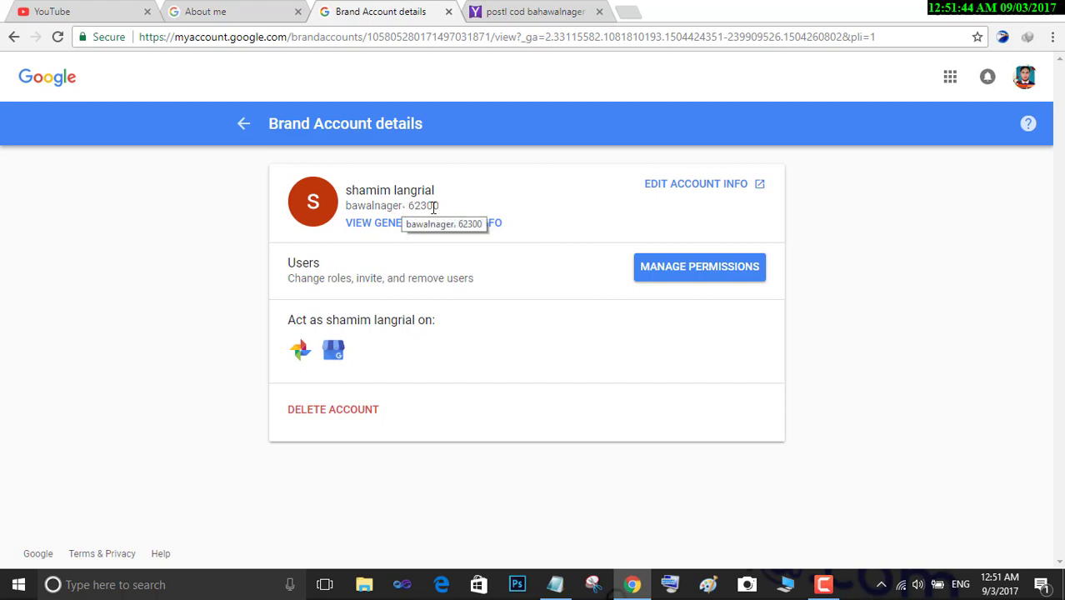
left_click(491, 9)
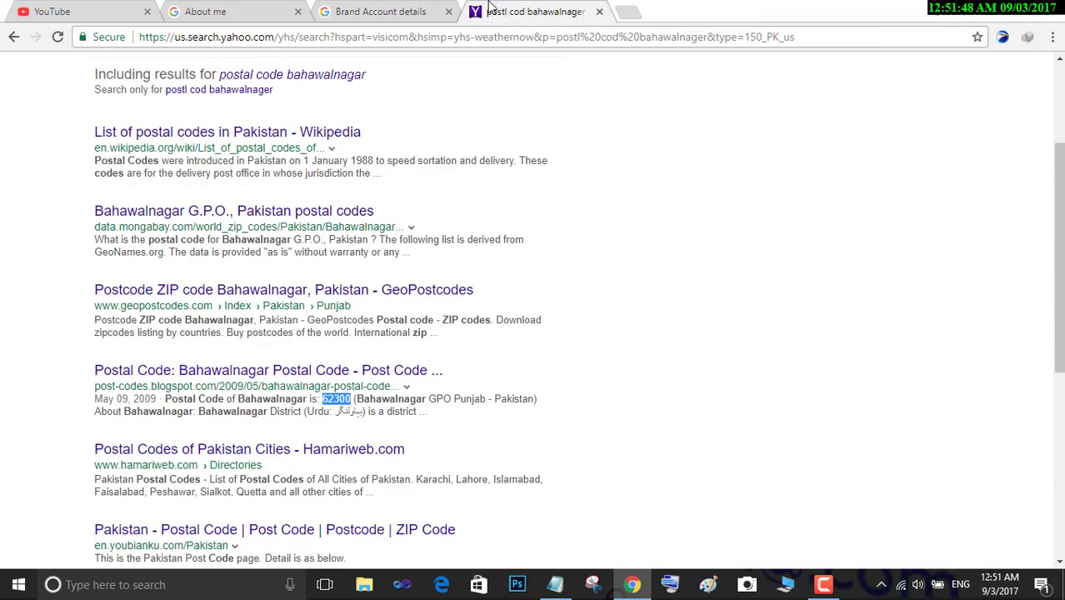
left_click(125, 10)
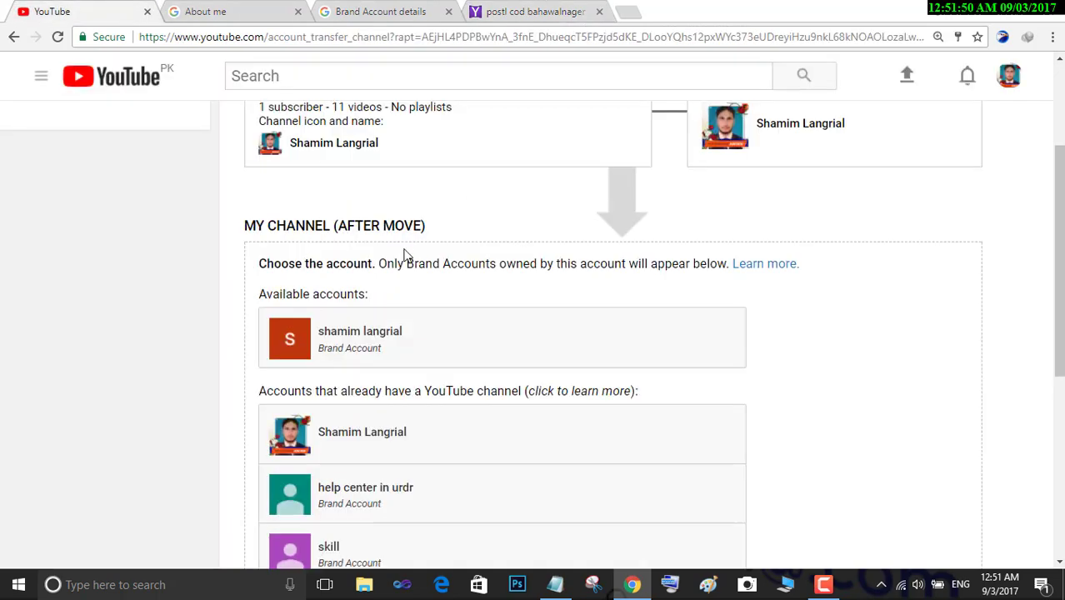
left_click(385, 342)
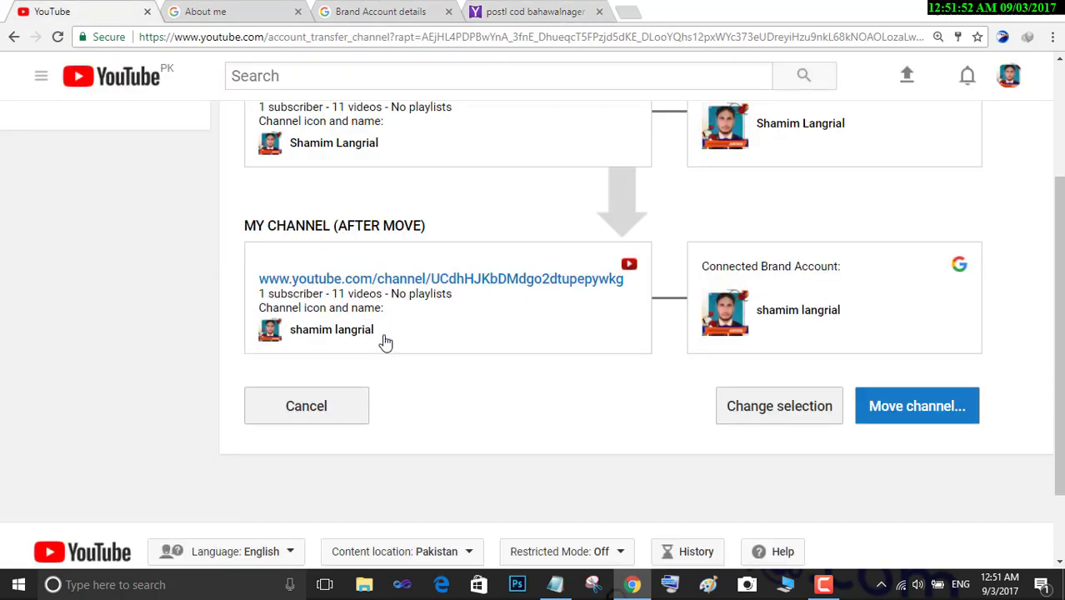